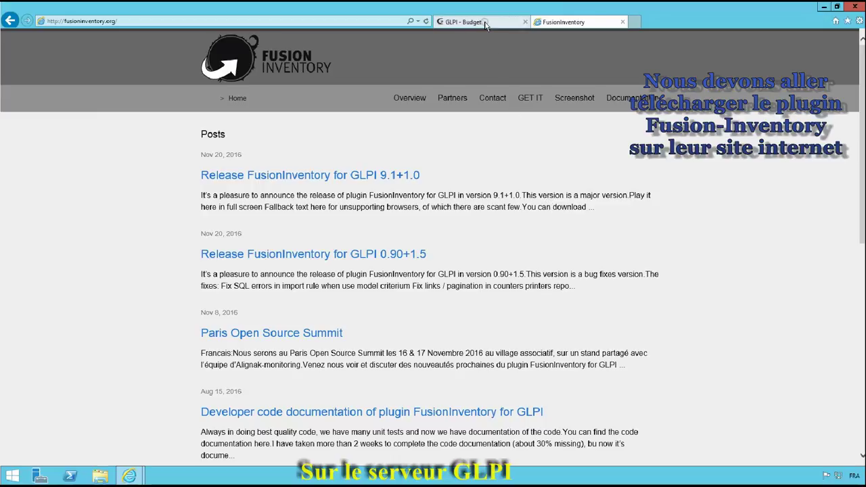
Check the GLPI server's version, and open the GitHub releases page for recent FusionInventory for GLPI versions from the FusionInventory site
{"action": "left_click", "coordinate": [484, 22]}
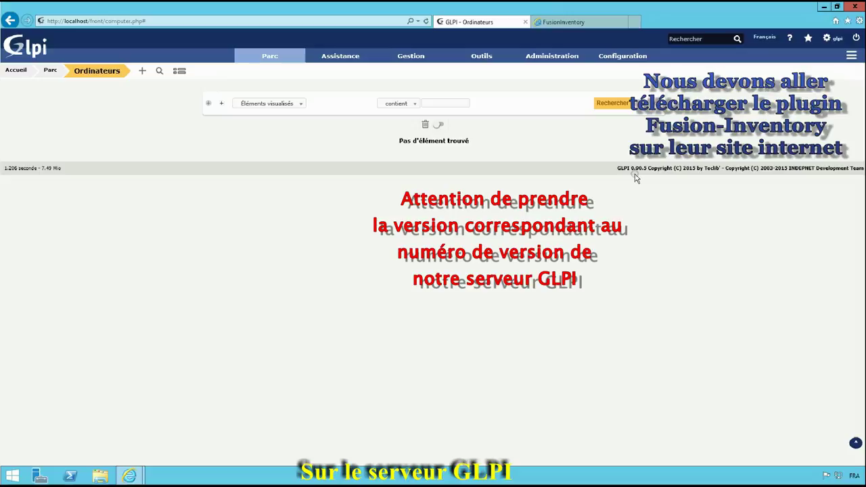
{"action": "left_click", "coordinate": [565, 26]}
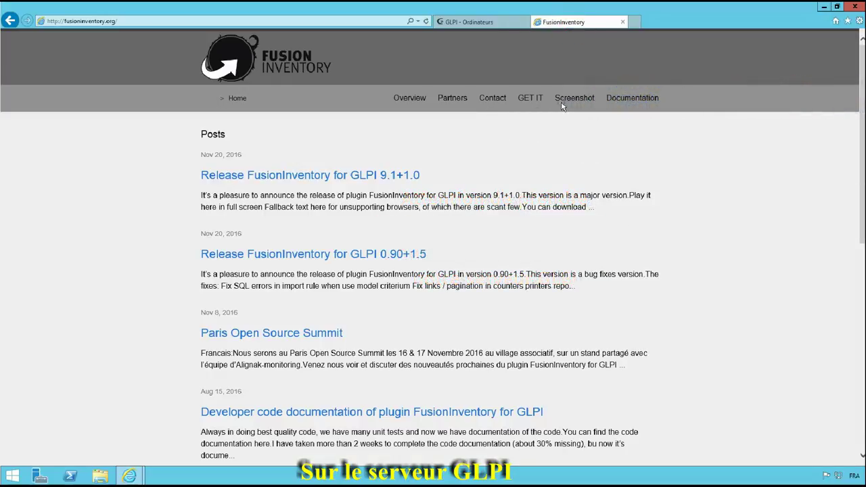
{"action": "left_click", "coordinate": [526, 102]}
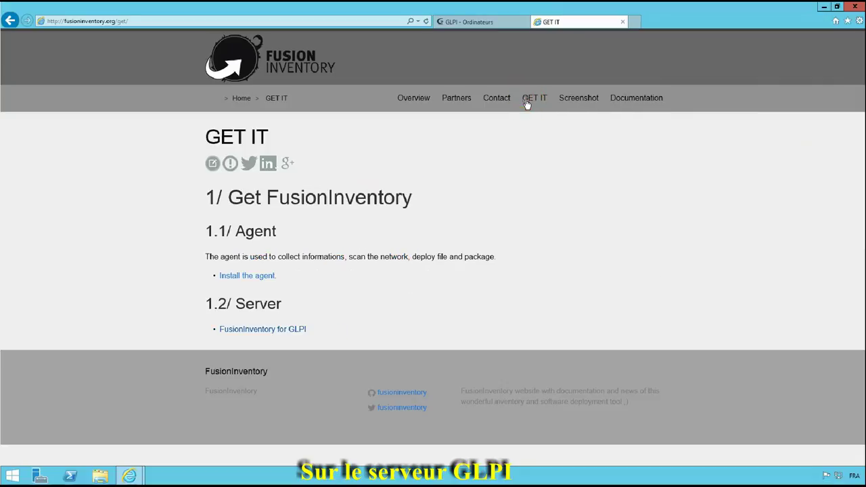
{"action": "left_click", "coordinate": [282, 329]}
{"action": "scroll", "coordinate": [406, 327], "scroll_direction": "down", "scroll_amount": 1}
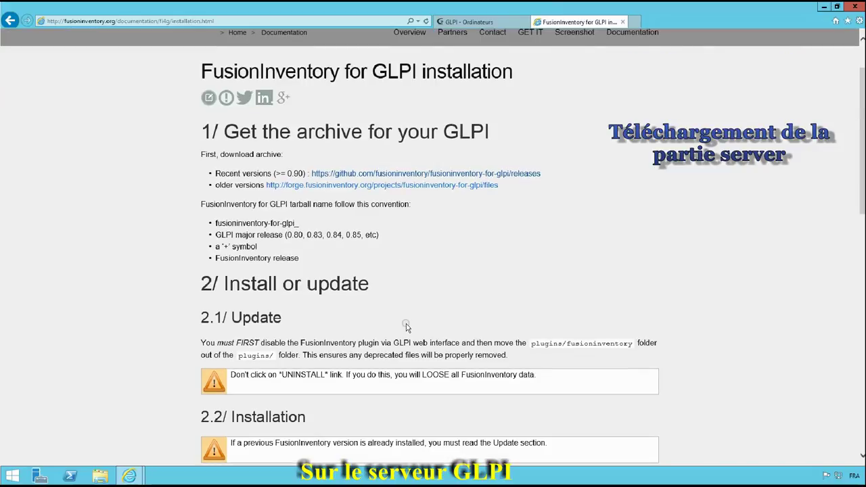
{"action": "left_click", "coordinate": [364, 173]}
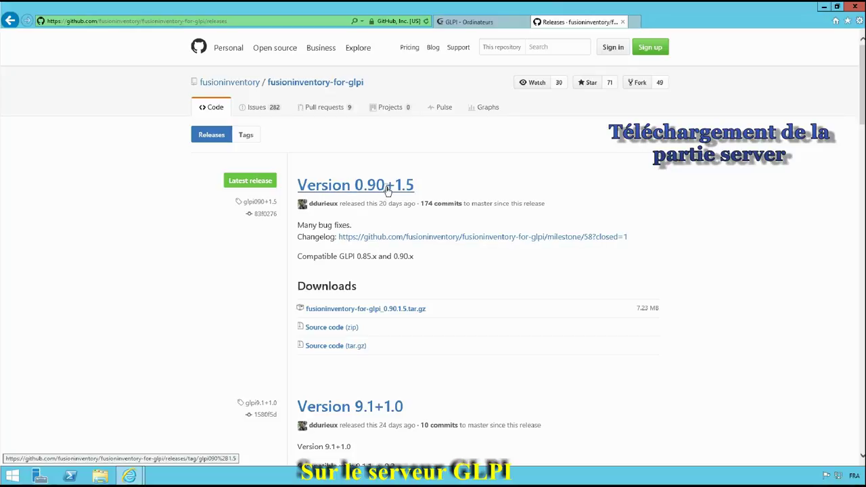
Download fusioninventory-for-glpi_0.90.1.5.tar.gz from the Version 0.90+1.5 release and try to open it
{"action": "left_click", "coordinate": [386, 187]}
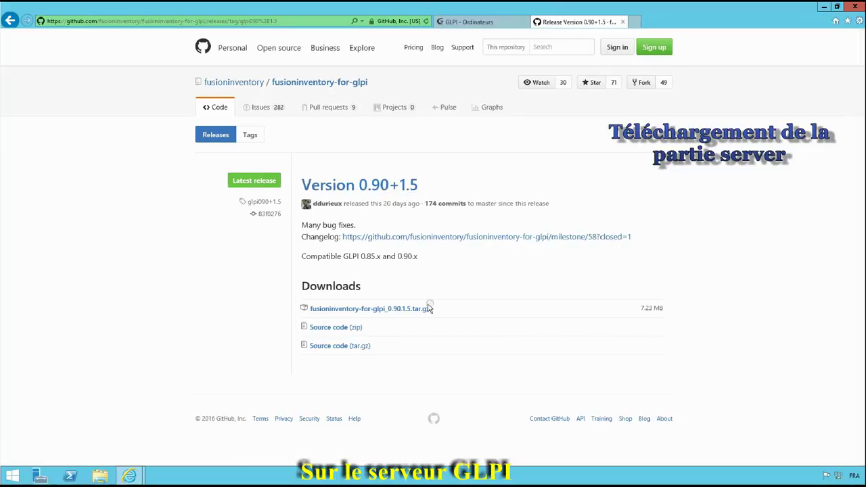
{"action": "left_click", "coordinate": [381, 309]}
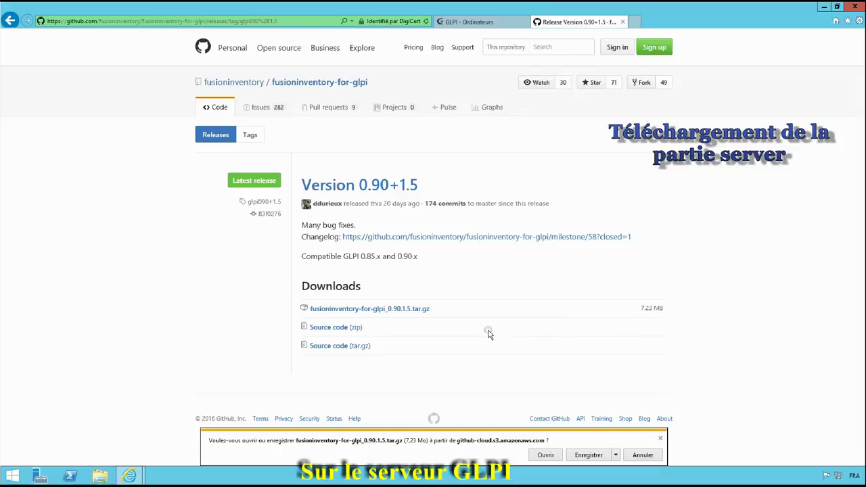
{"action": "left_click", "coordinate": [588, 455]}
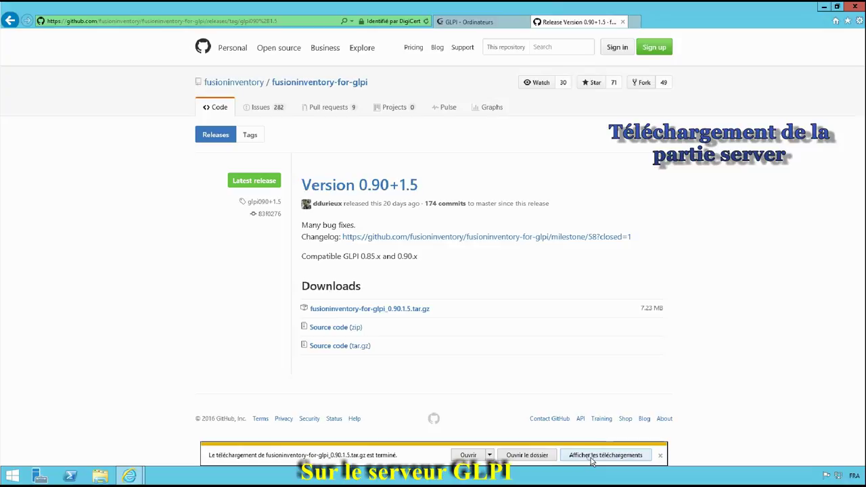
{"action": "left_click", "coordinate": [469, 455]}
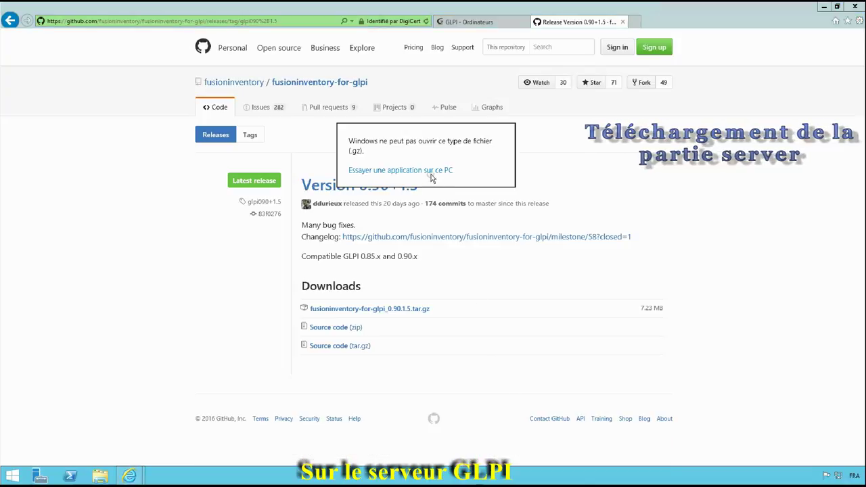
Extract fusioninventory-for-glpi_0.90.1.5.tar.gz with 7-Zip into its own folder inside Téléchargements
{"action": "left_click", "coordinate": [101, 478]}
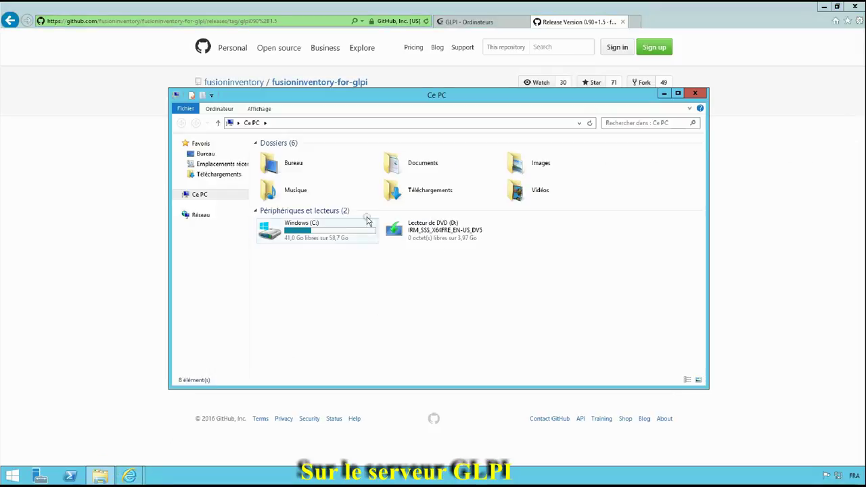
{"action": "double_click", "coordinate": [416, 195]}
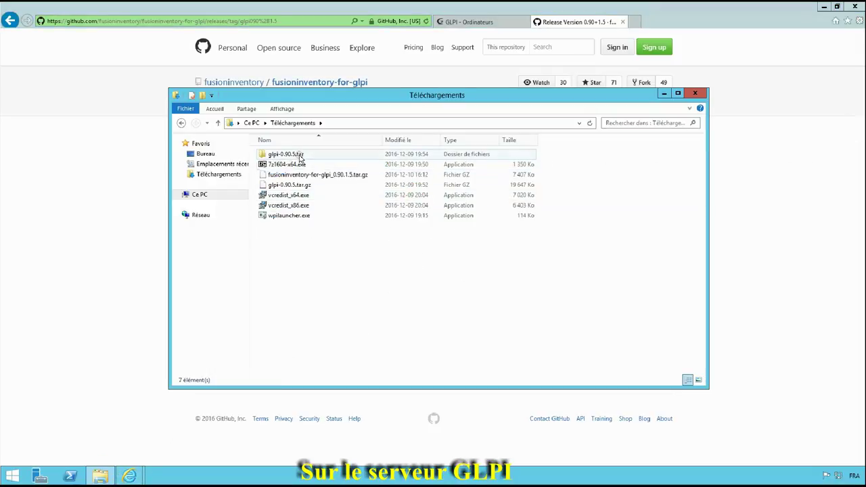
{"action": "left_click", "coordinate": [342, 174]}
{"action": "right_click", "coordinate": [342, 176]}
{"action": "mouse_move", "coordinate": [400, 193]}
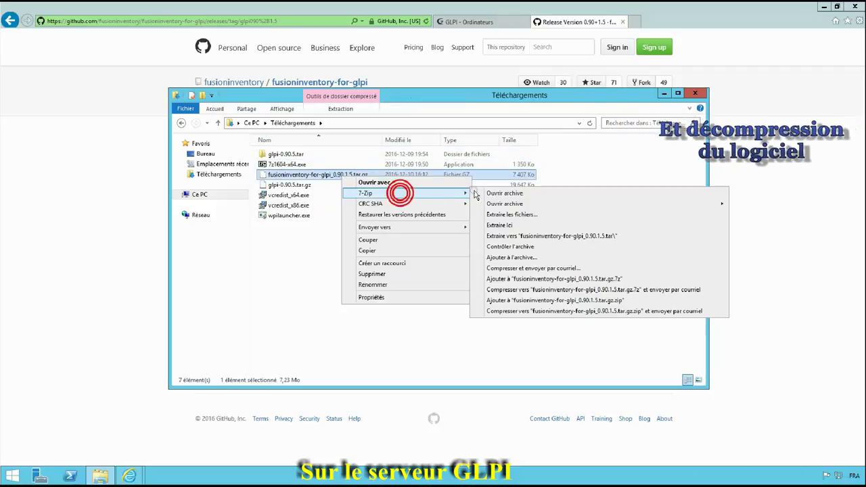
{"action": "left_click", "coordinate": [580, 236]}
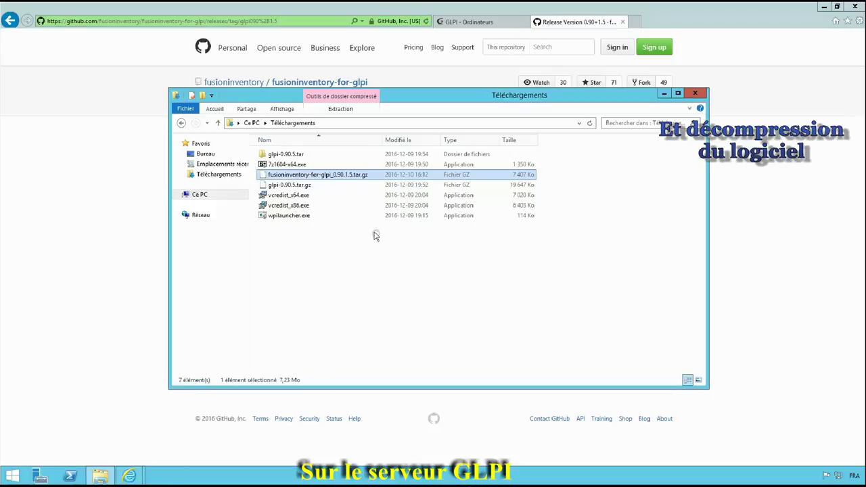
Extract the inner fusioninventory-for-glpi_0.90+1.5.tar archive into its own folder with 7-Zip
{"action": "double_click", "coordinate": [308, 228]}
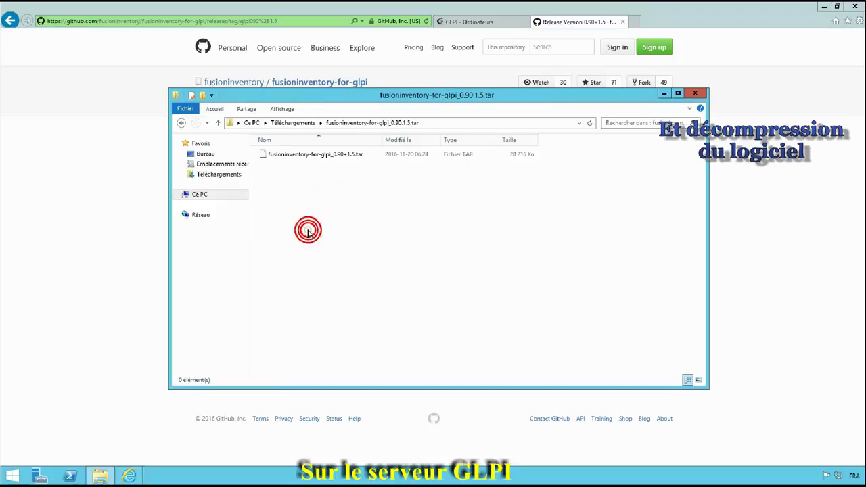
{"action": "right_click", "coordinate": [308, 154]}
{"action": "mouse_move", "coordinate": [376, 170]}
{"action": "left_click", "coordinate": [516, 213]}
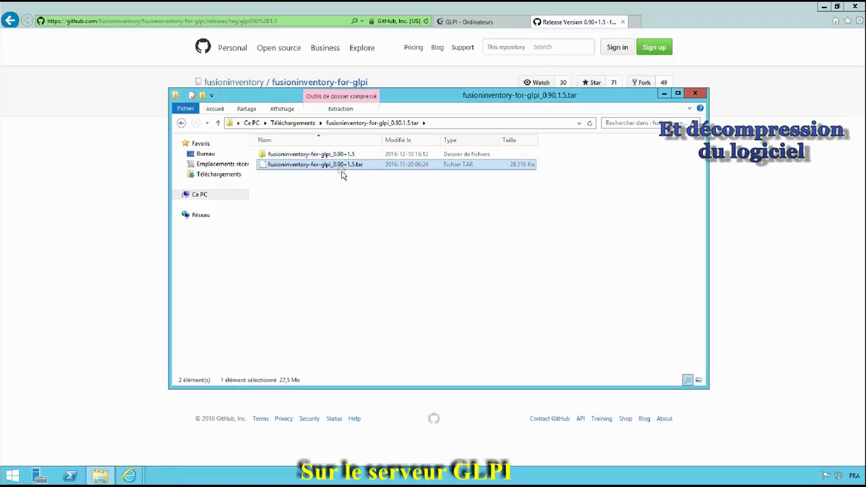
Inspect the contents of the extracted fusioninventory-for-glpi_0.90+1.5 folder and pick up its fusioninventory folder for pasting
{"action": "double_click", "coordinate": [337, 155]}
{"action": "double_click", "coordinate": [288, 160]}
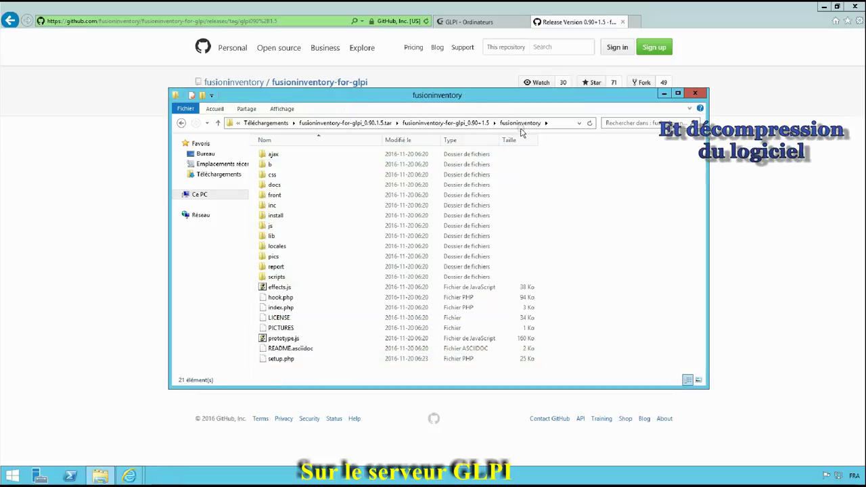
{"action": "left_click", "coordinate": [383, 123]}
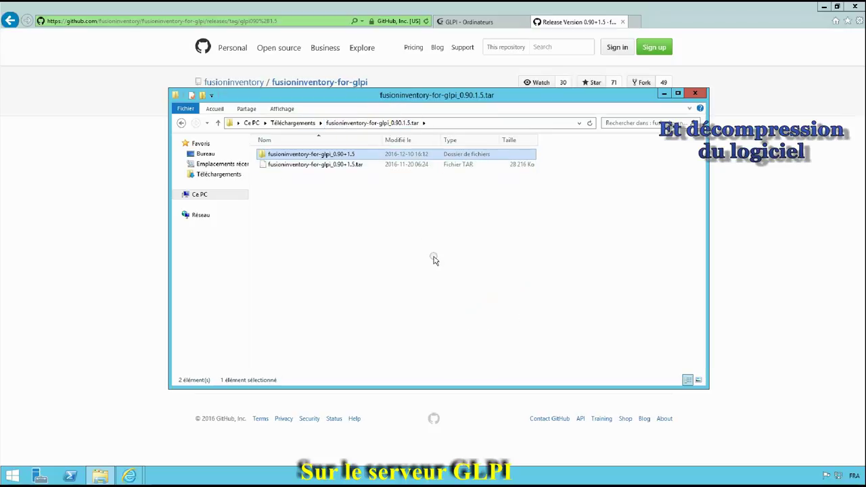
{"action": "double_click", "coordinate": [334, 156]}
{"action": "left_click", "coordinate": [297, 155]}
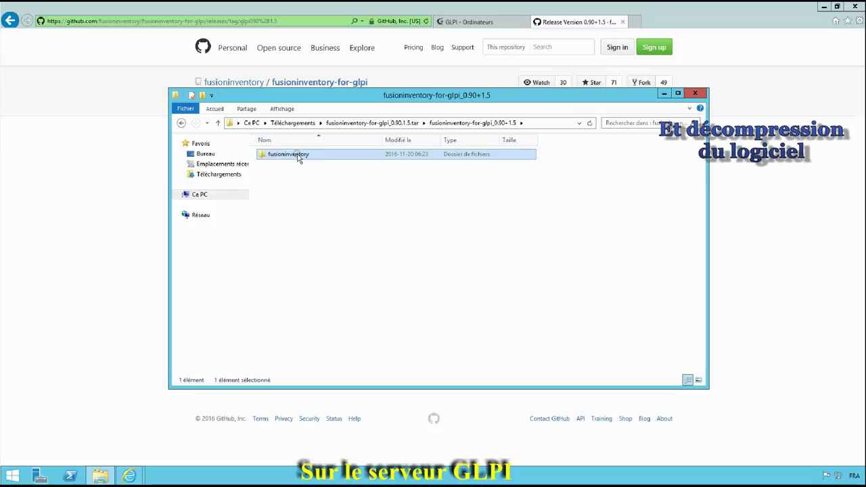
Paste the fusioninventory folder into C:\inetpub\wwwroot\plugins from a second File Explorer window
{"action": "left_click", "coordinate": [99, 478]}
{"action": "left_click", "coordinate": [72, 427]}
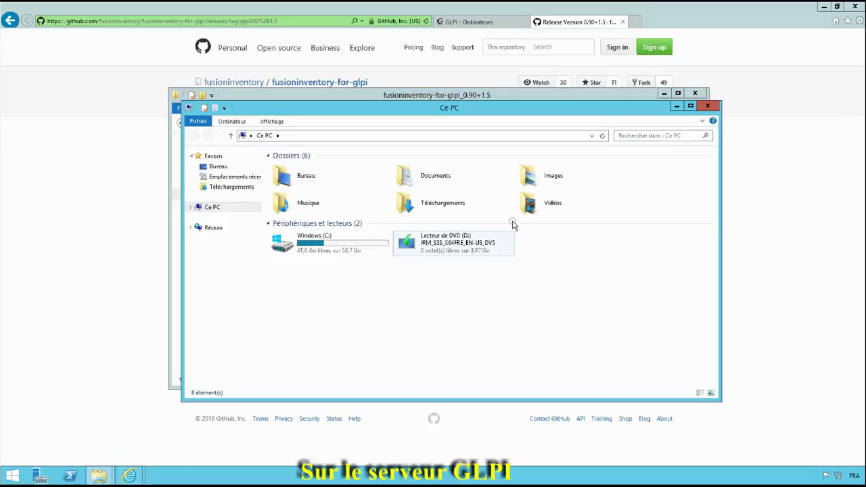
{"action": "double_click", "coordinate": [339, 260]}
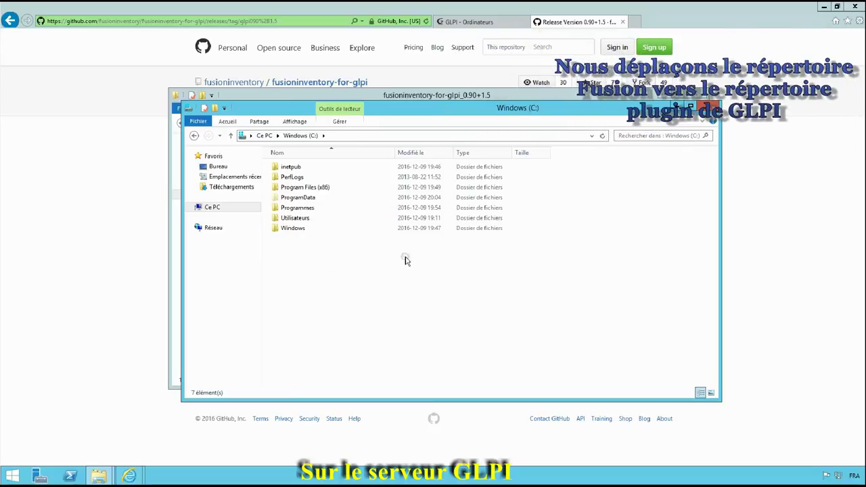
{"action": "double_click", "coordinate": [297, 167]}
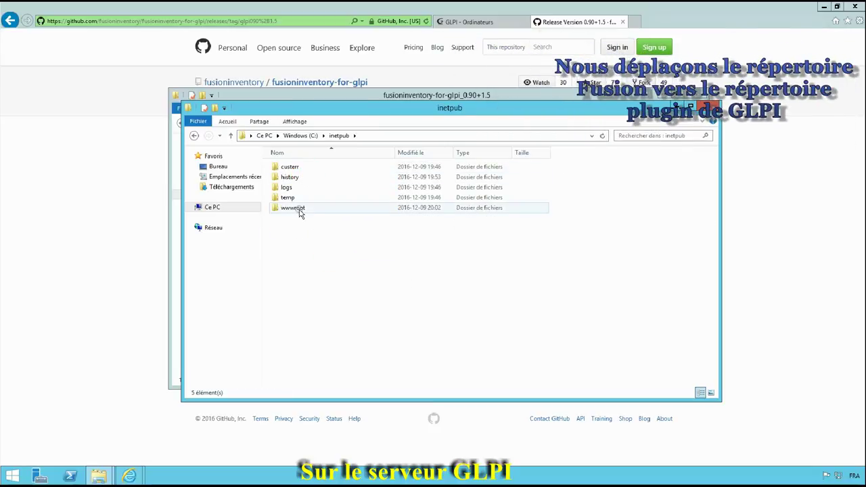
{"action": "left_click", "coordinate": [300, 210]}
{"action": "double_click", "coordinate": [300, 211]}
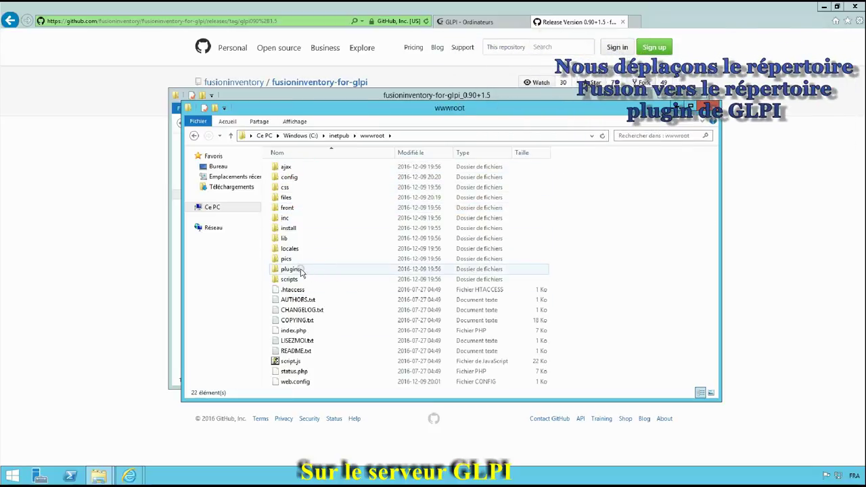
{"action": "double_click", "coordinate": [300, 270]}
{"action": "left_click", "coordinate": [379, 268]}
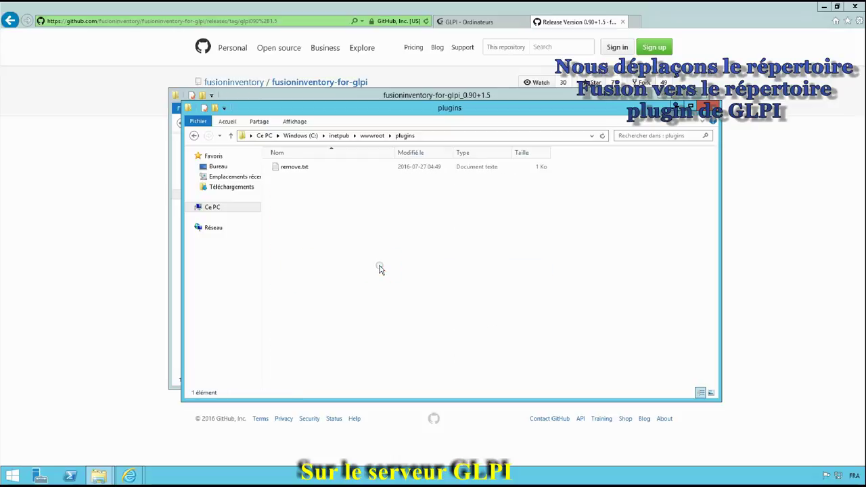
{"action": "key", "text": "ctrl+v"}
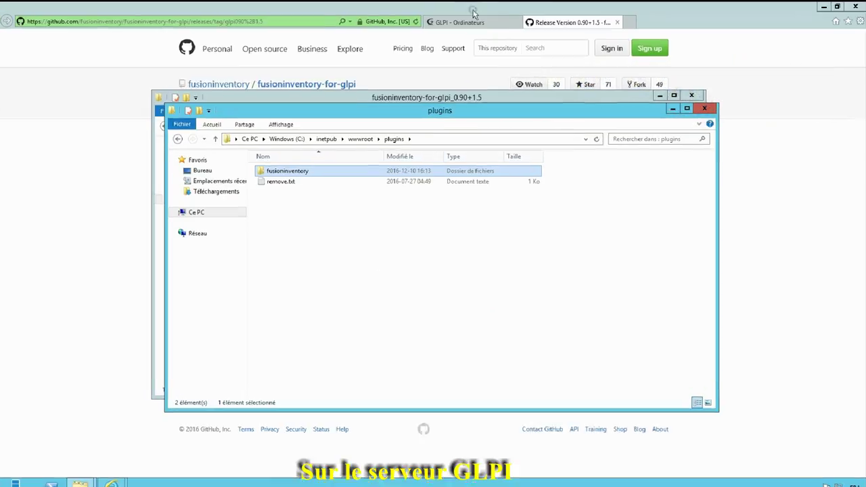
Switch to GLPI in the browser, and install and activate the FusionInventory plugin from its plugin list
{"action": "left_click", "coordinate": [474, 15]}
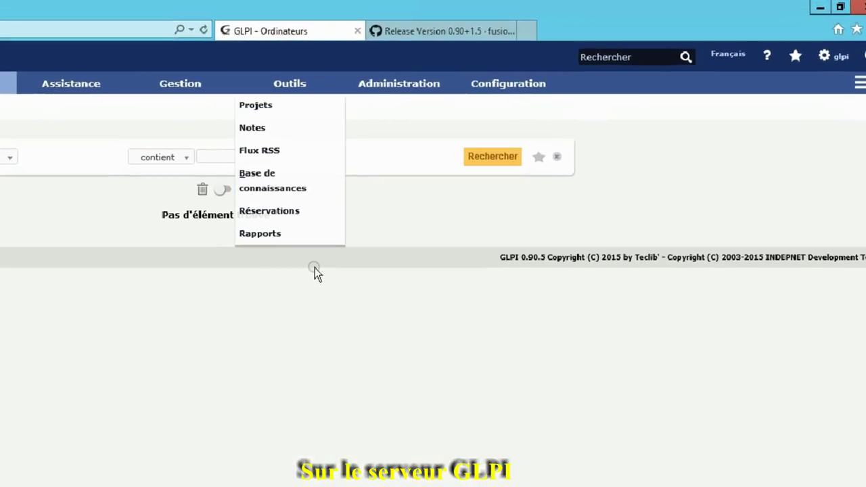
{"action": "mouse_move", "coordinate": [291, 84]}
{"action": "mouse_move", "coordinate": [368, 83]}
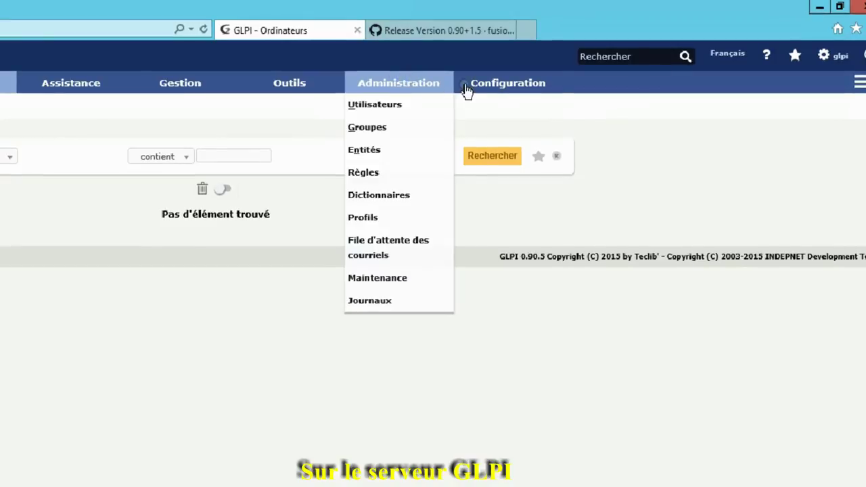
{"action": "mouse_move", "coordinate": [501, 85]}
{"action": "left_click", "coordinate": [487, 332]}
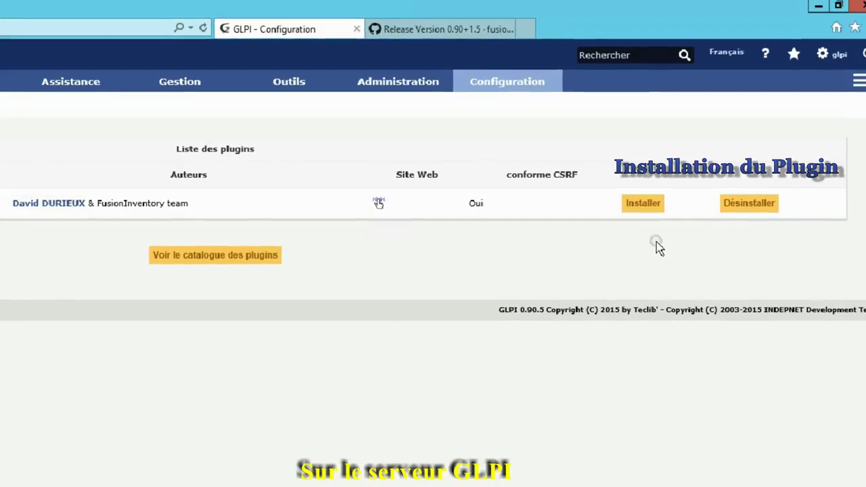
{"action": "left_click", "coordinate": [643, 207]}
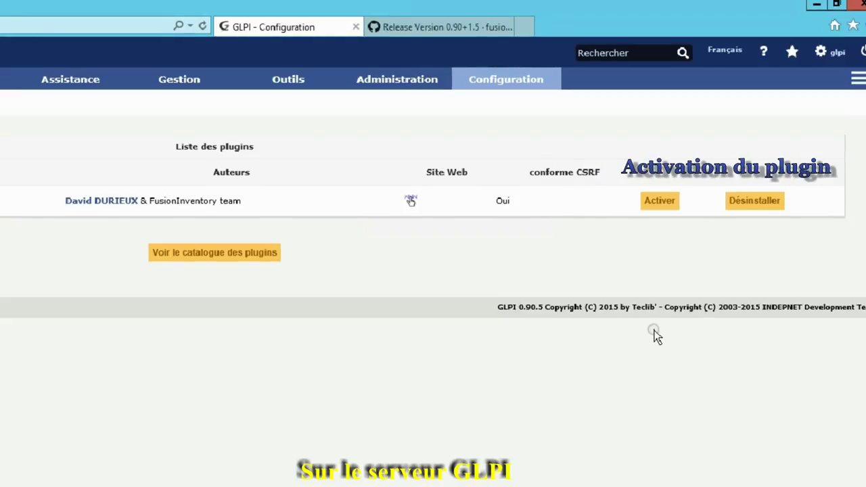
{"action": "left_click", "coordinate": [660, 200]}
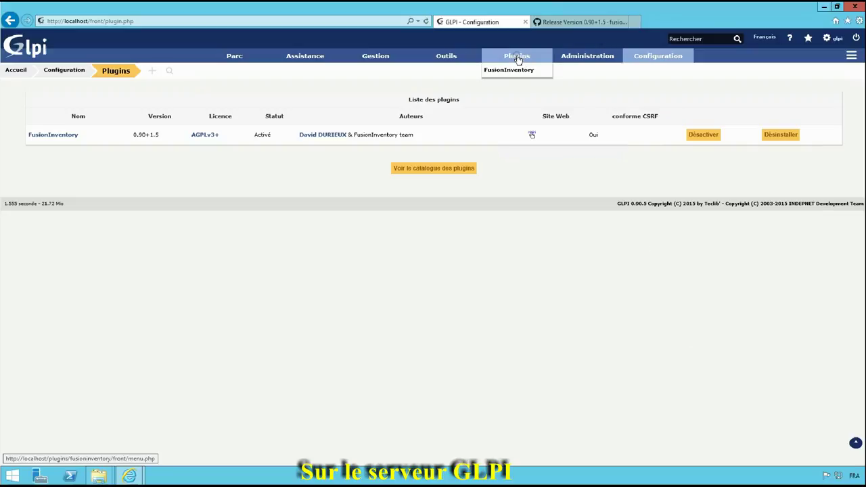
{"action": "left_click", "coordinate": [513, 71]}
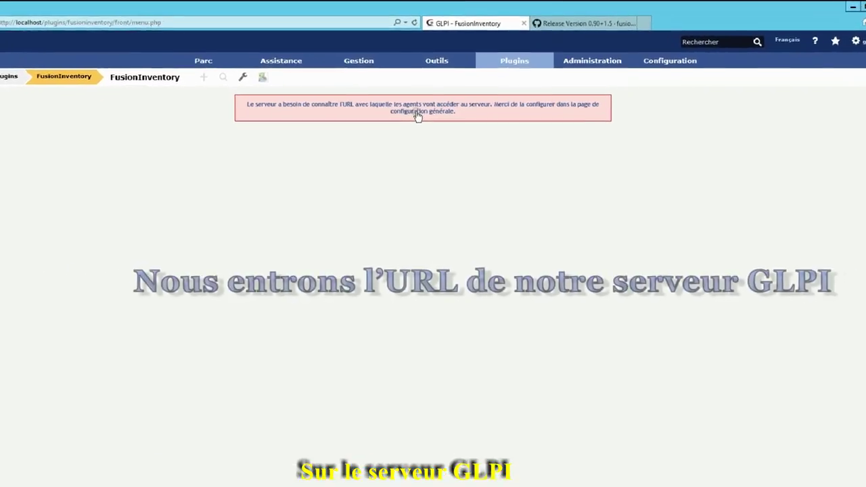
{"action": "left_click", "coordinate": [417, 114]}
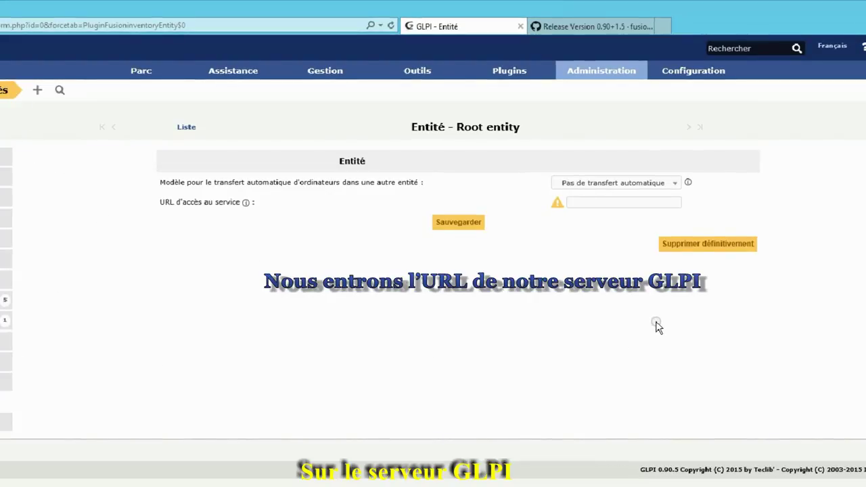
{"action": "left_click", "coordinate": [600, 202]}
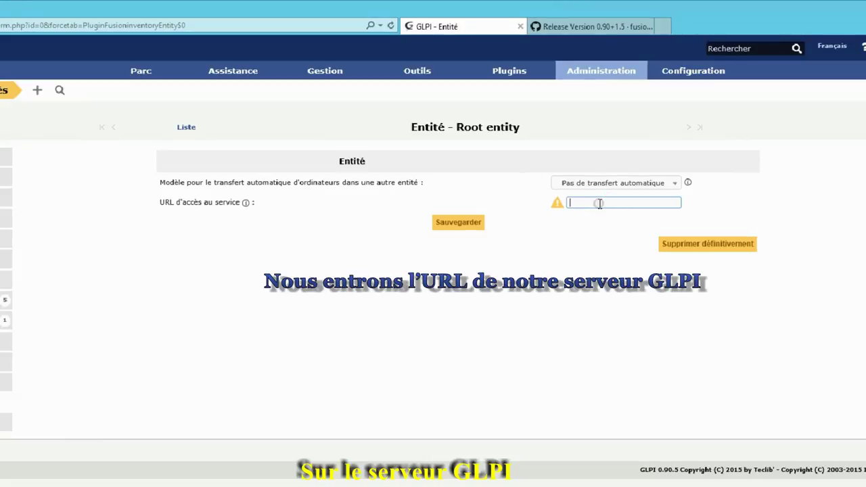
{"action": "type", "text": "http"}
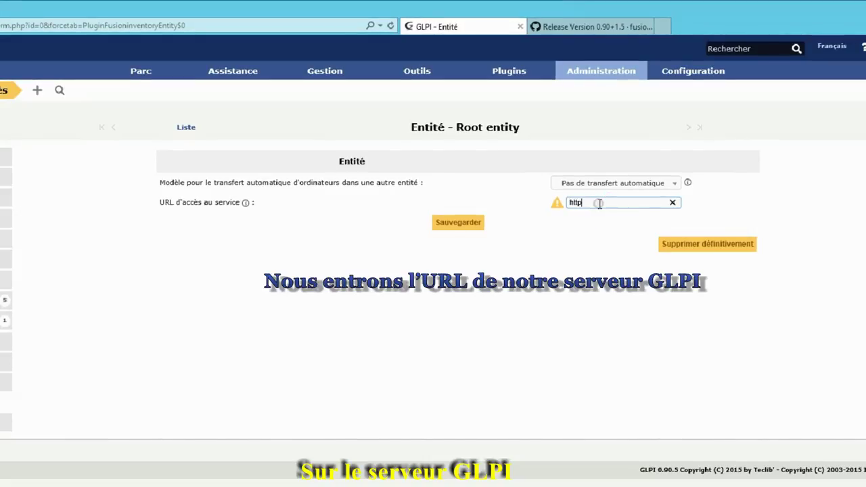
{"action": "type", "text": "://laboglpi"}
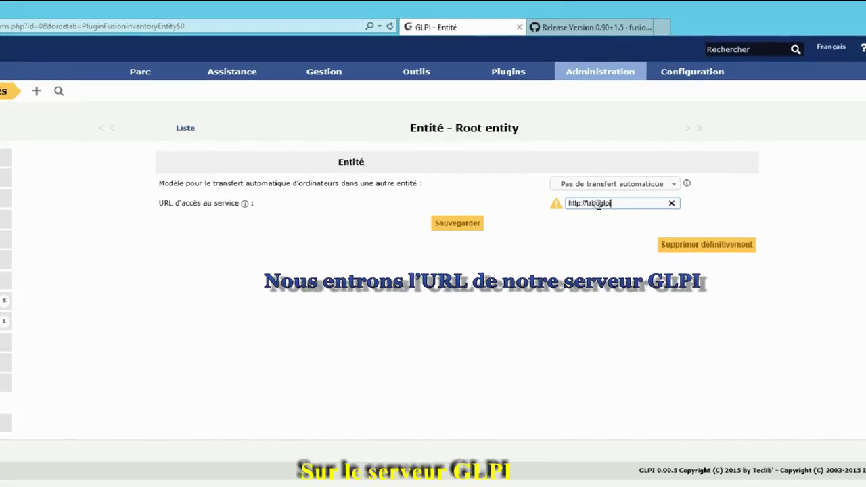
{"action": "type", "text": "/"}
{"action": "type", "text": "fr/"}
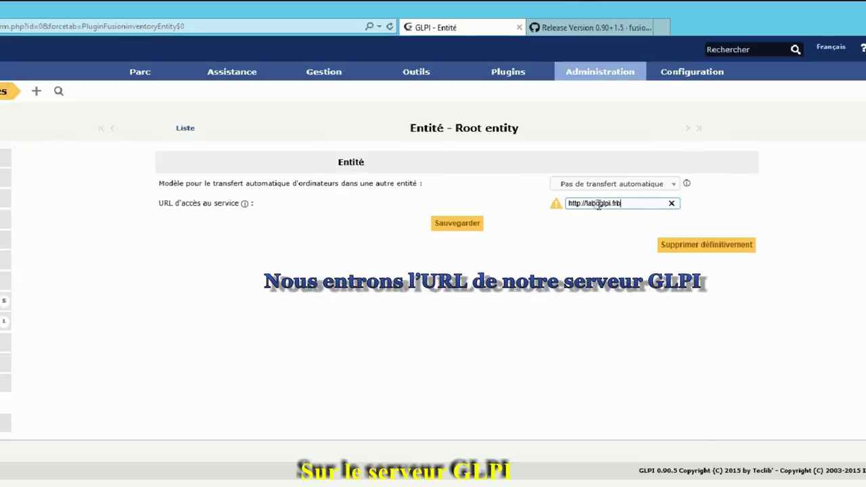
{"action": "type", "text": "gl"}
{"action": "type", "text": ".l"}
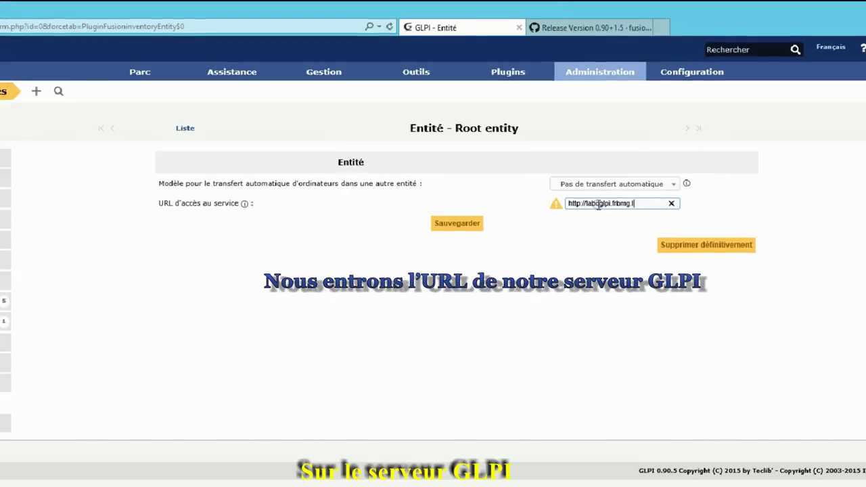
{"action": "type", "text": "an/"}
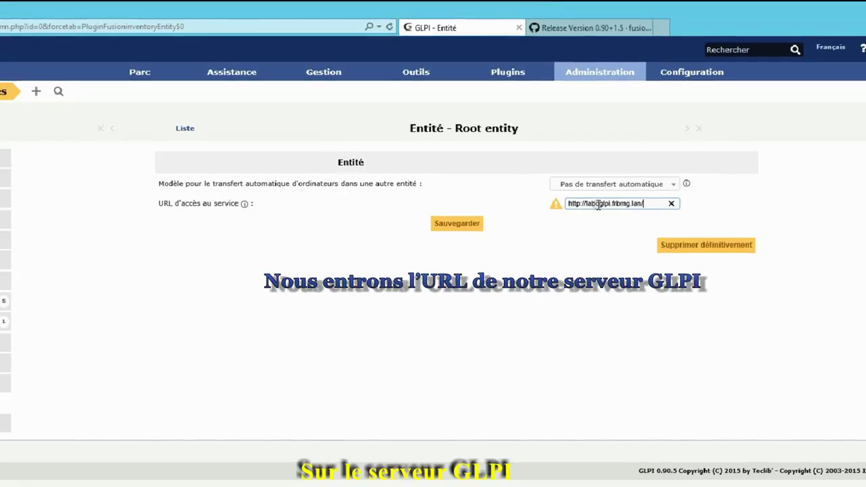
{"action": "left_click", "coordinate": [473, 225]}
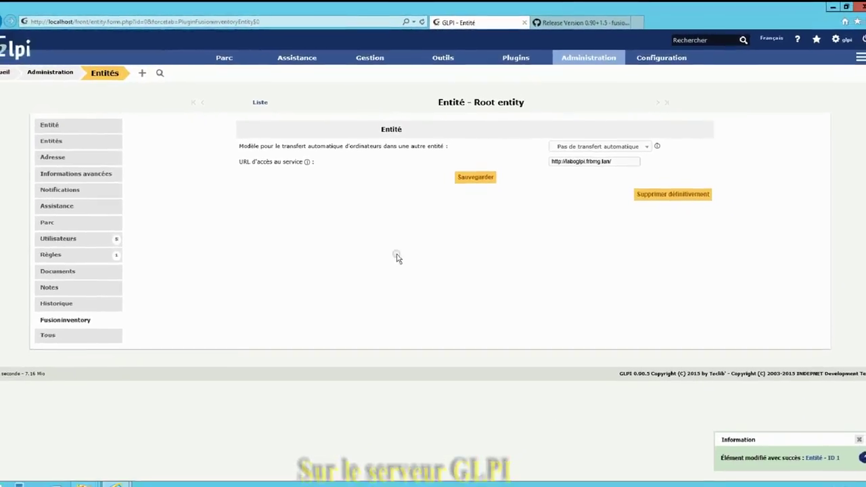
Open the FusionInventory plugin's main page in GLPI to check its dashboard and menus
{"action": "mouse_move", "coordinate": [496, 72]}
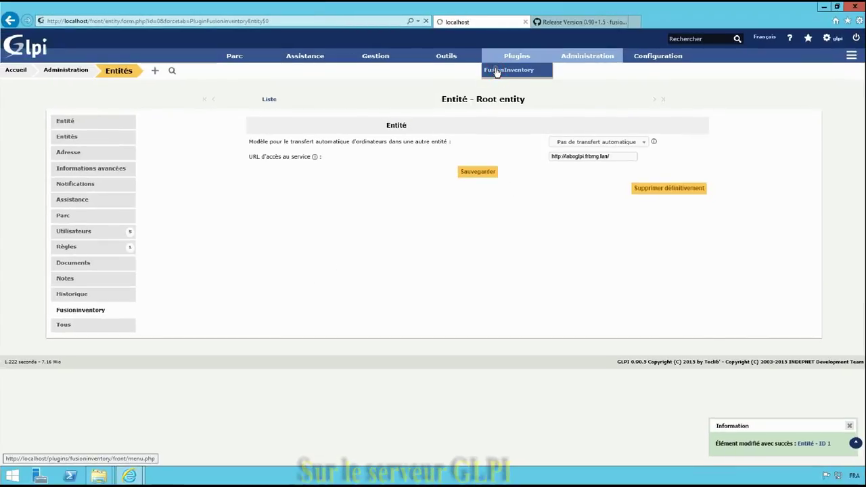
{"action": "left_click", "coordinate": [497, 72]}
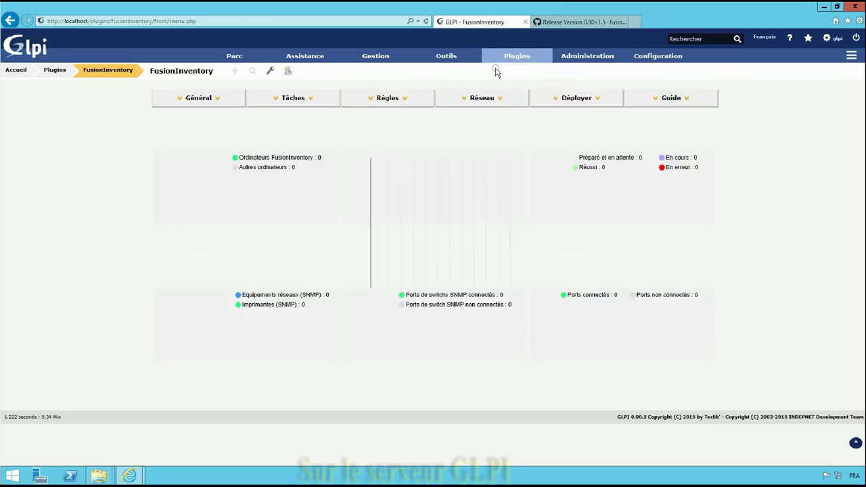
{"action": "mouse_move", "coordinate": [501, 96]}
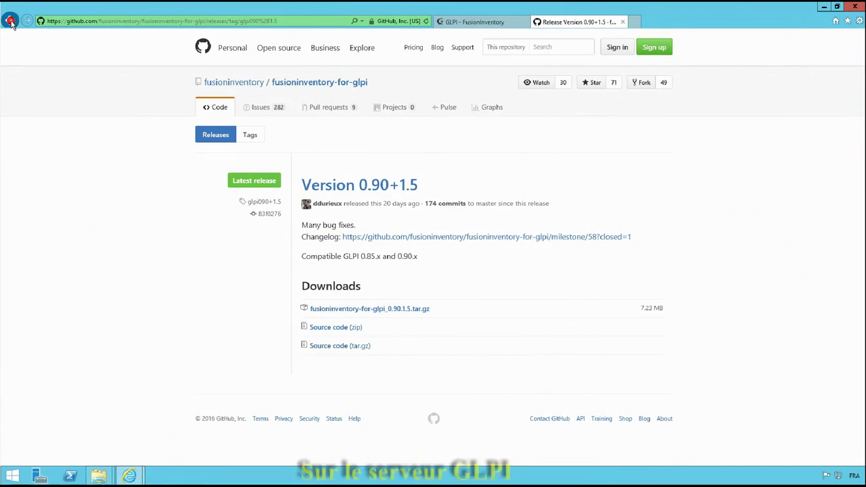
Return from the GitHub release page to the FusionInventory GET IT page and open the Windows agent installation documentation
{"action": "left_click", "coordinate": [10, 21]}
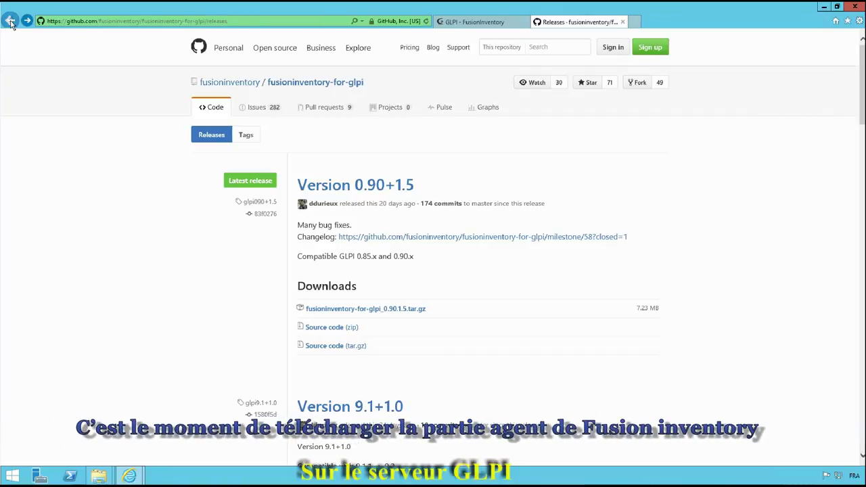
{"action": "left_click", "coordinate": [10, 21]}
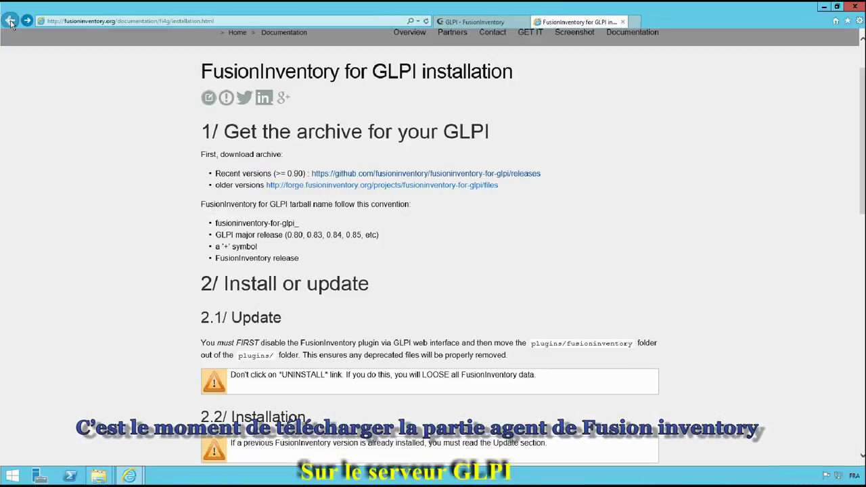
{"action": "left_click", "coordinate": [10, 21]}
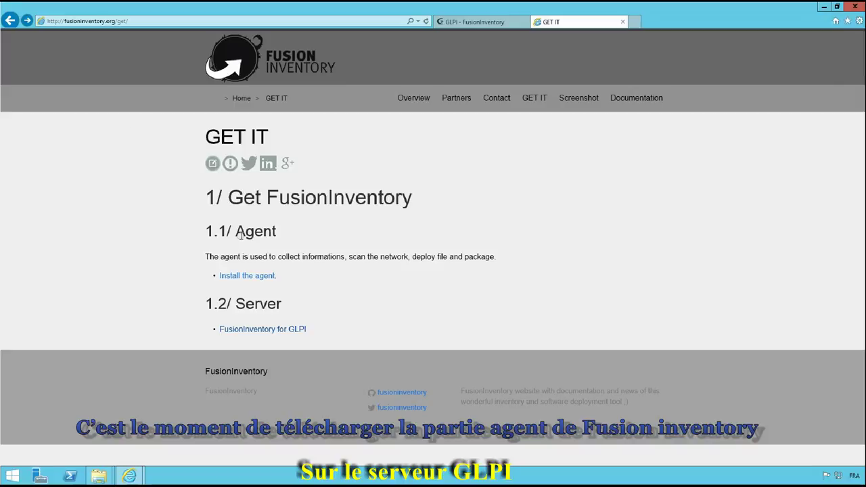
{"action": "left_click", "coordinate": [249, 277]}
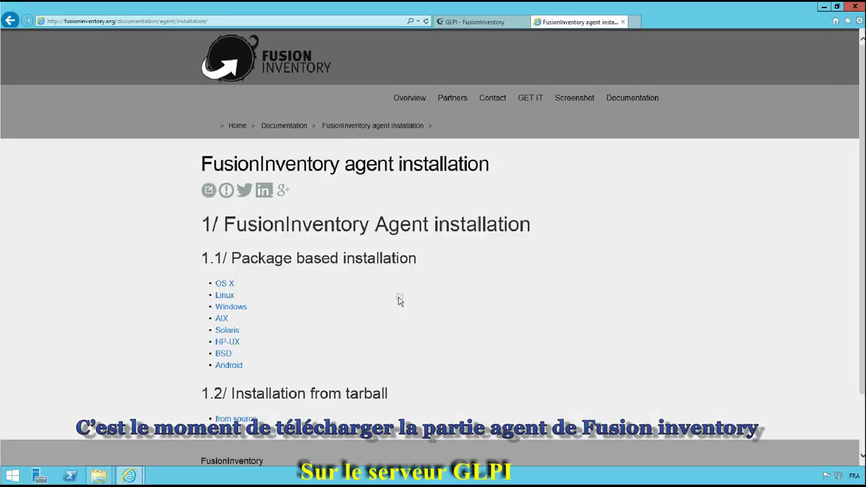
{"action": "left_click", "coordinate": [231, 306]}
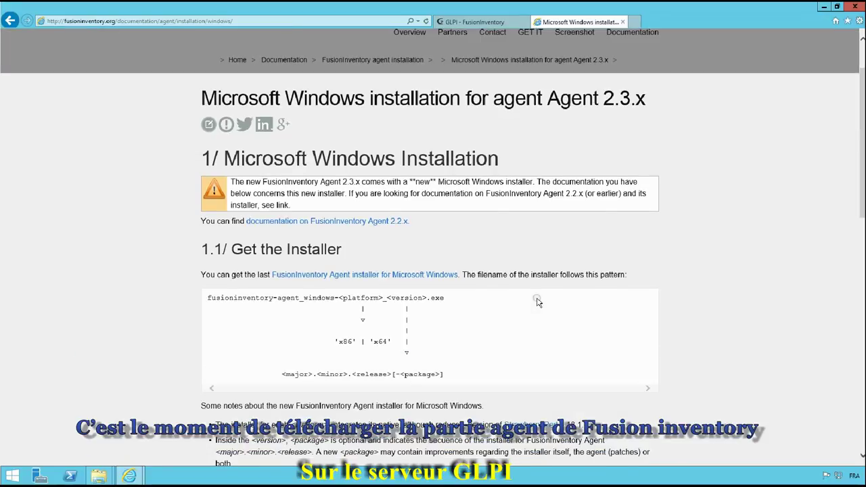
{"action": "scroll", "coordinate": [539, 302], "scroll_direction": "down", "scroll_amount": 2}
{"action": "scroll", "coordinate": [538, 302], "scroll_direction": "down", "scroll_amount": 2}
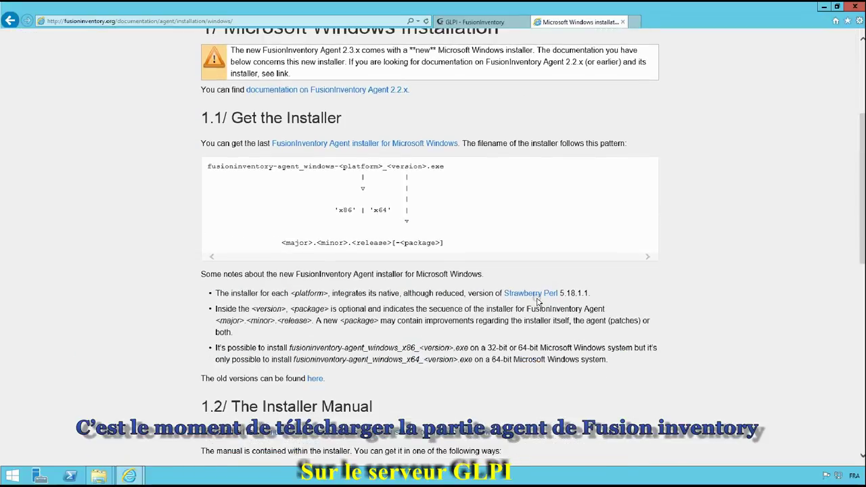
{"action": "scroll", "coordinate": [538, 302], "scroll_direction": "up", "scroll_amount": 6}
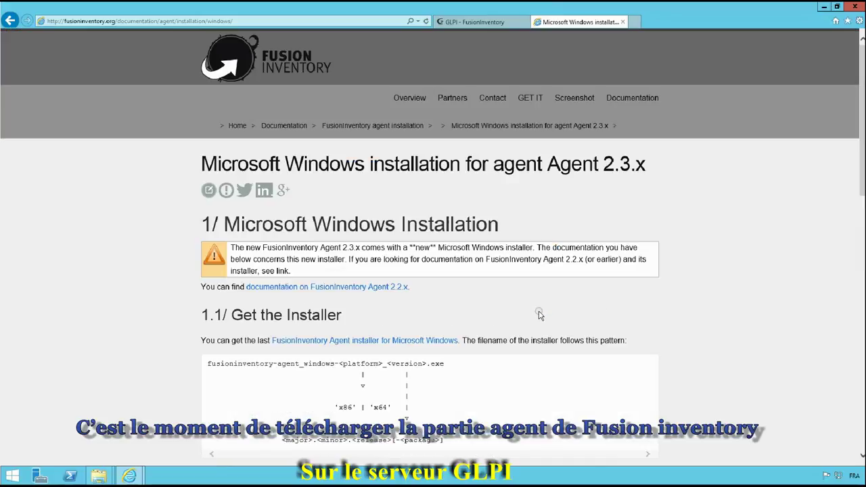
Open the 2.3.18 release of the Windows agent installer on GitHub and download and save fusioninventory-agent_windows-x64_2.3.18.exe
{"action": "left_click", "coordinate": [426, 341]}
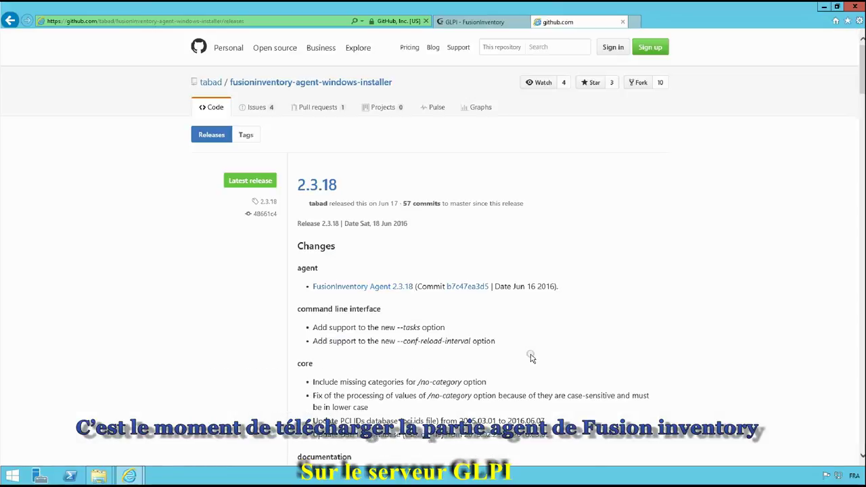
{"action": "left_click", "coordinate": [317, 190]}
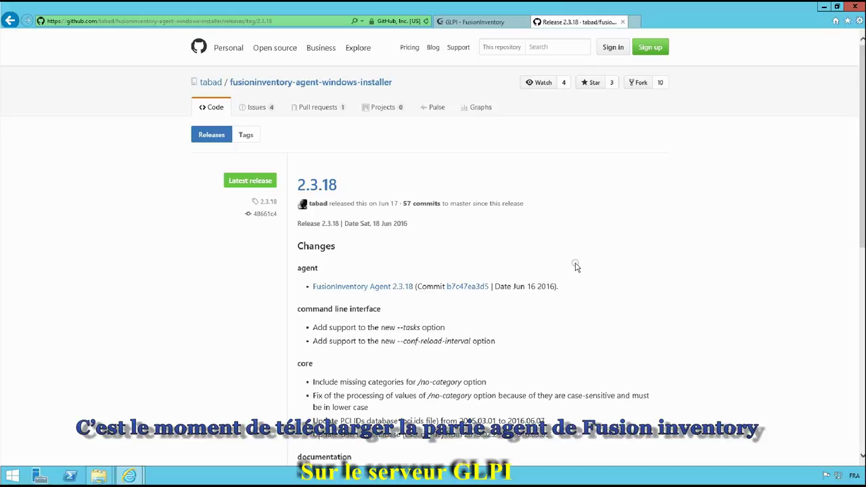
{"action": "scroll", "coordinate": [584, 271], "scroll_direction": "down", "scroll_amount": 1}
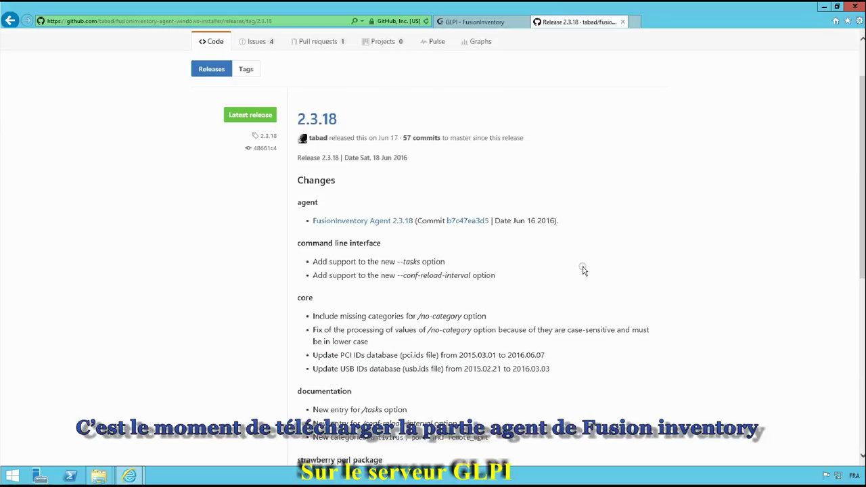
{"action": "scroll", "coordinate": [583, 270], "scroll_direction": "down", "scroll_amount": 3}
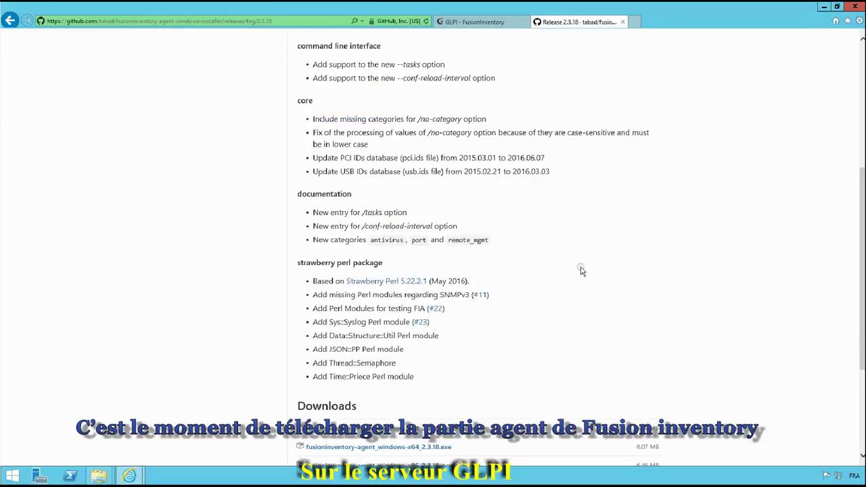
{"action": "scroll", "coordinate": [582, 270], "scroll_direction": "down", "scroll_amount": 3}
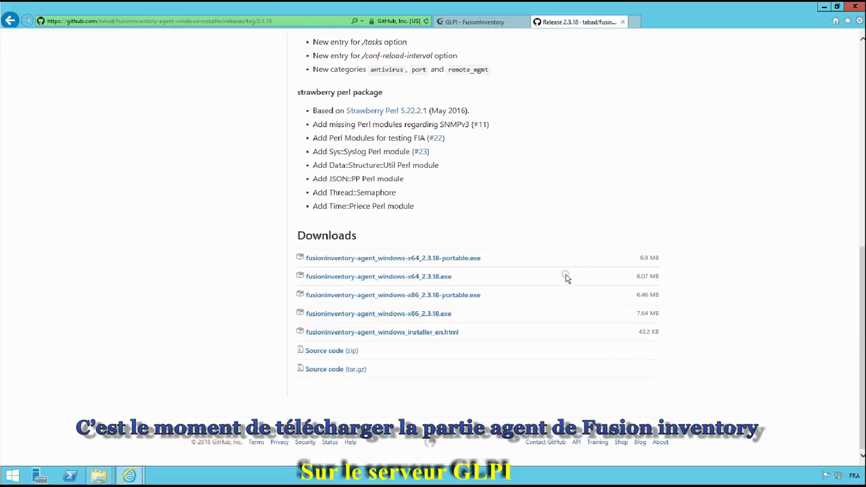
{"action": "left_click", "coordinate": [424, 277]}
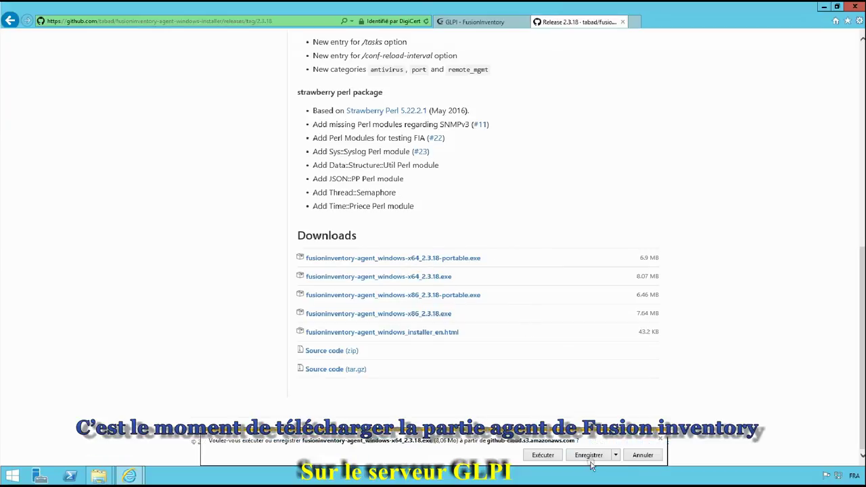
{"action": "left_click", "coordinate": [588, 456]}
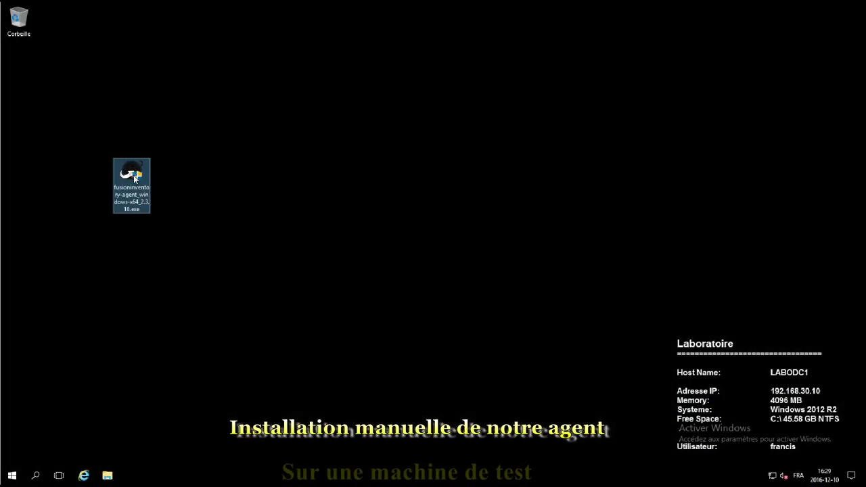
On the test machine, launch the FusionInventory Agent 2.3.18 x64 installer with elevation, choose French and accept the licence terms
{"action": "double_click", "coordinate": [134, 178]}
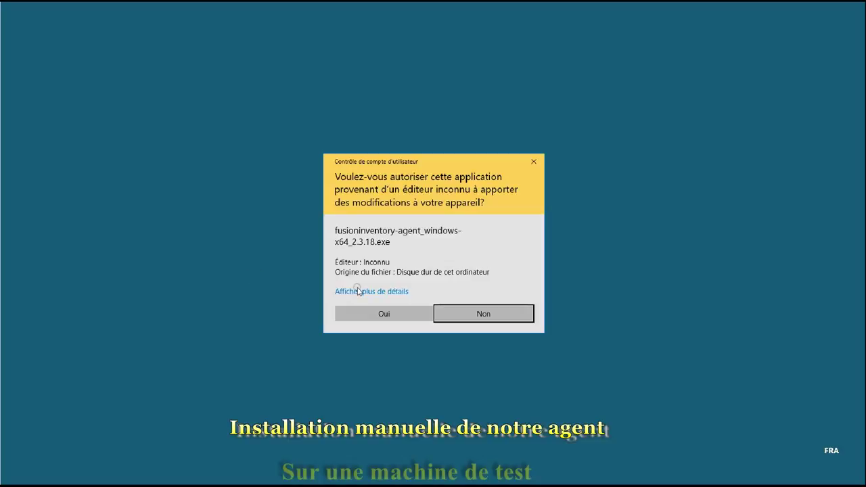
{"action": "left_click", "coordinate": [399, 316]}
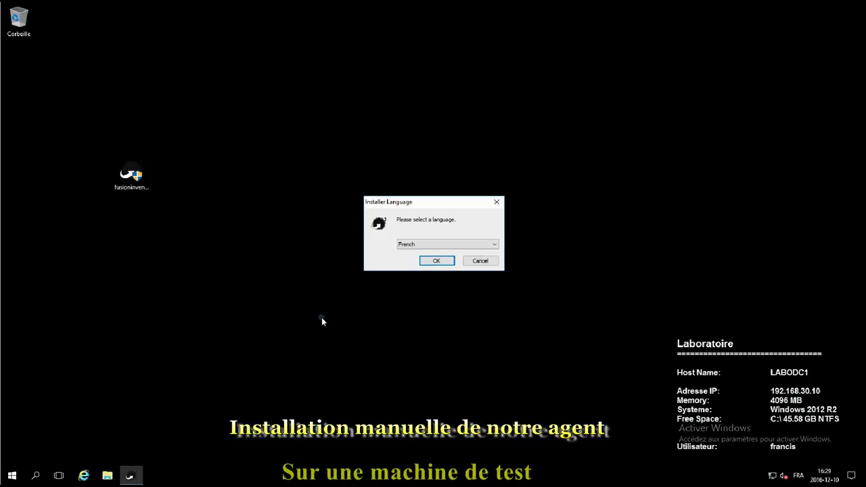
{"action": "left_click", "coordinate": [443, 261]}
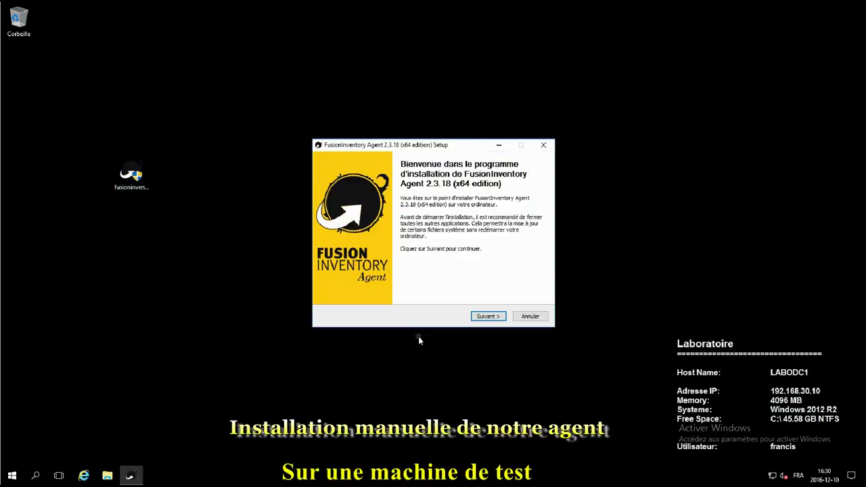
{"action": "left_click", "coordinate": [488, 317]}
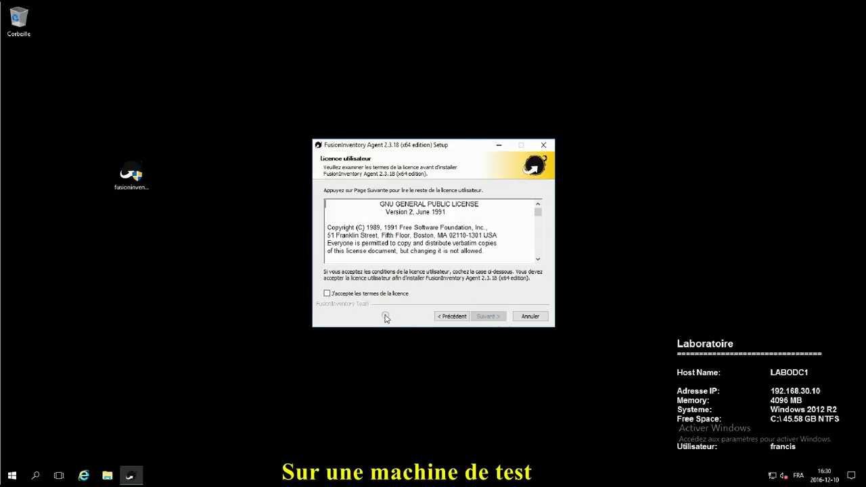
{"action": "left_click", "coordinate": [359, 295]}
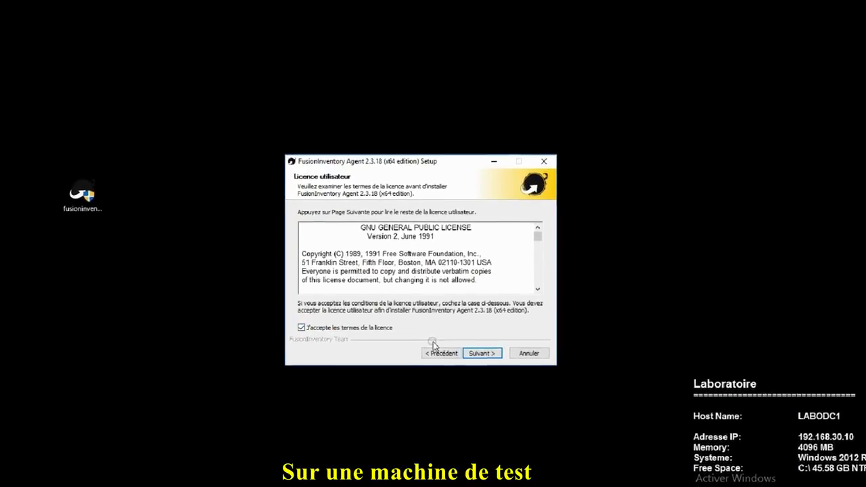
{"action": "left_click", "coordinate": [482, 353]}
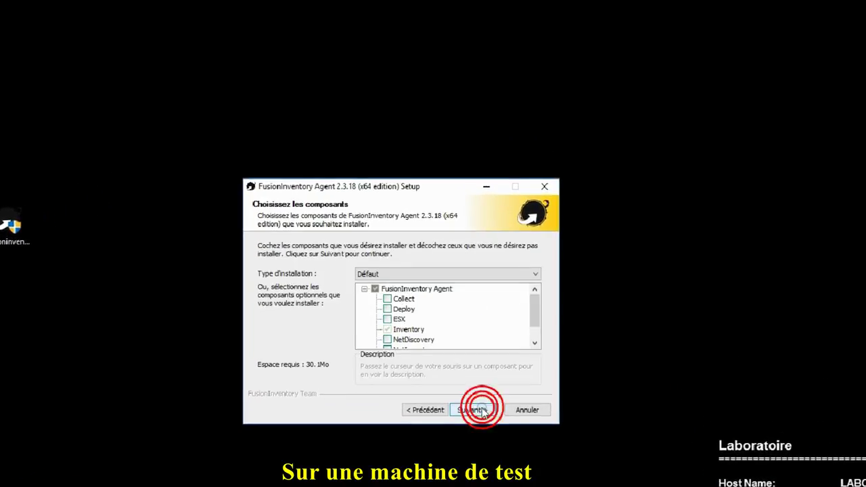
Review the agent components, then accept the default selection and the installation folder C:\Program Files\FusionInventory-Agent
{"action": "scroll", "coordinate": [535, 301], "scroll_direction": "down", "scroll_amount": 1}
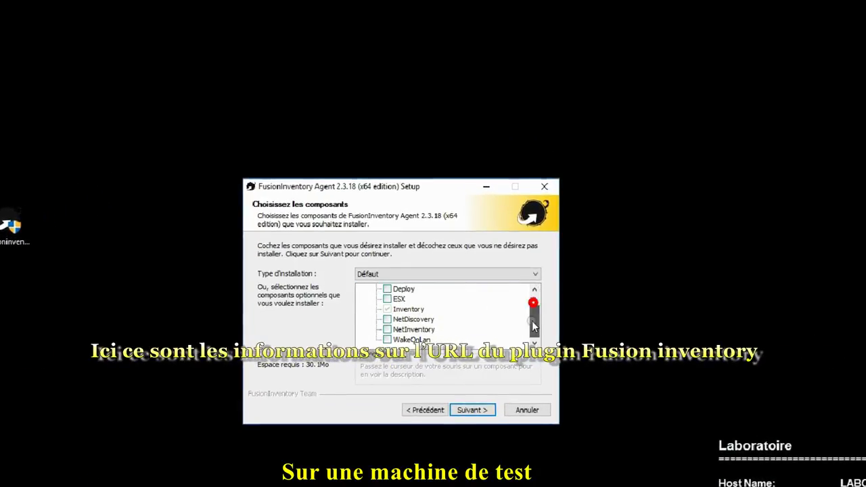
{"action": "left_click", "coordinate": [473, 410]}
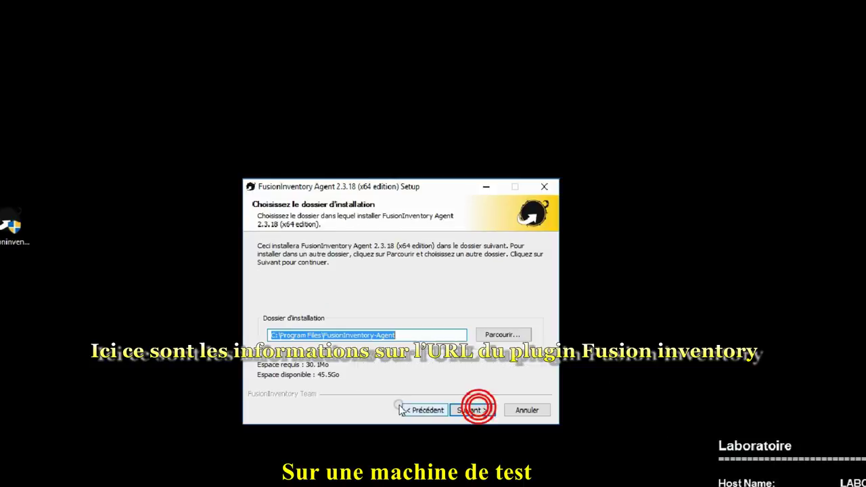
{"action": "left_click", "coordinate": [467, 413]}
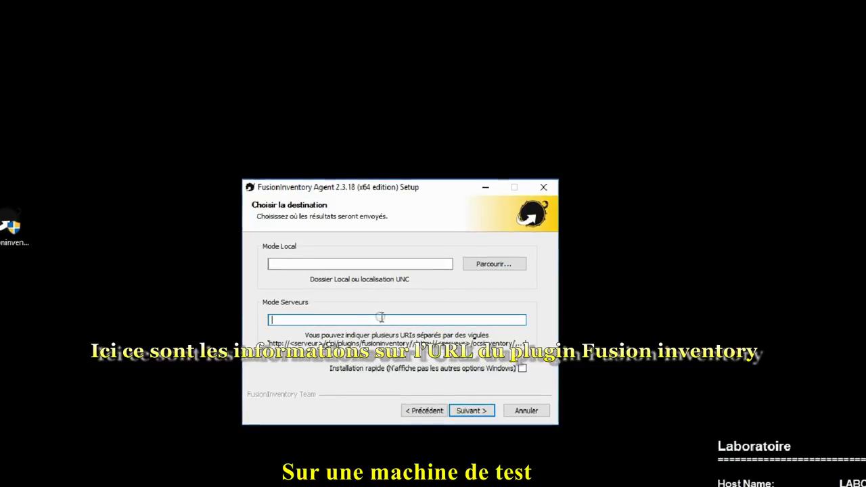
{"action": "type", "text": "http://laboglpi/plugins/fusioninventory/"}
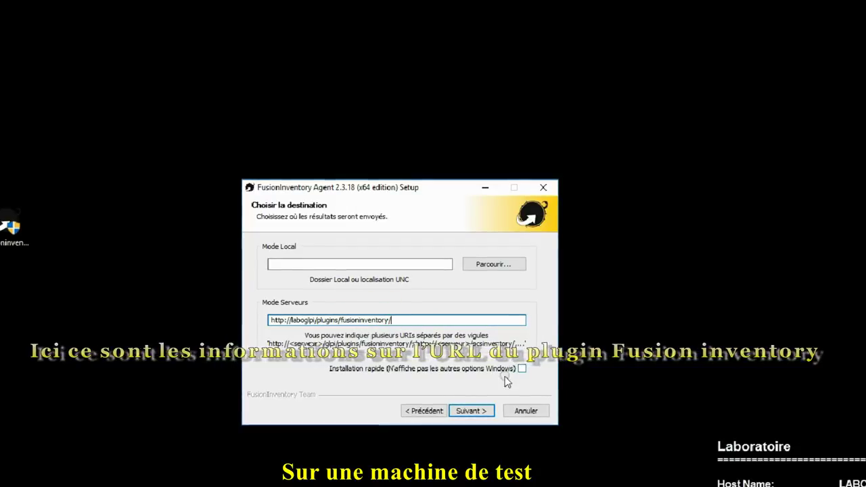
{"action": "left_click", "coordinate": [464, 416]}
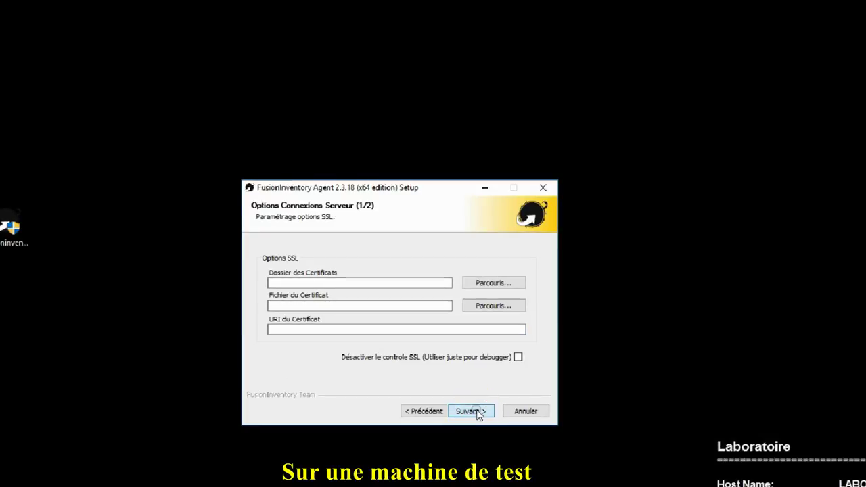
{"action": "left_click", "coordinate": [474, 413]}
{"action": "left_click", "coordinate": [477, 413]}
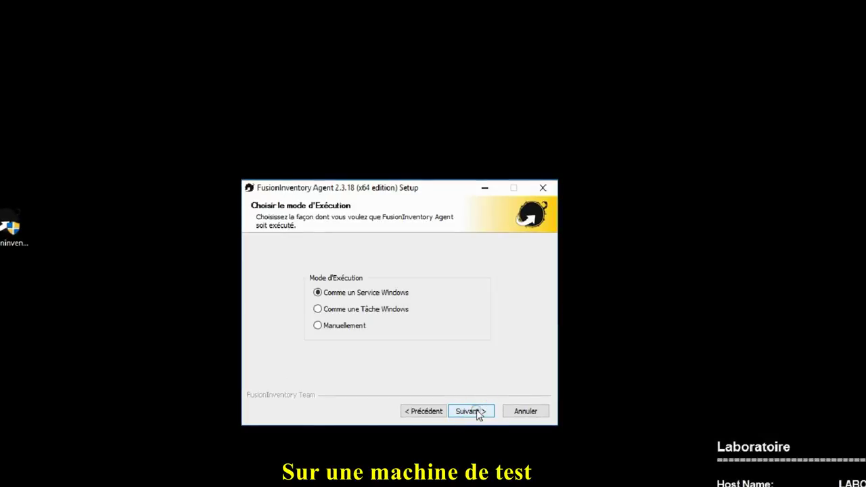
{"action": "left_click", "coordinate": [476, 413]}
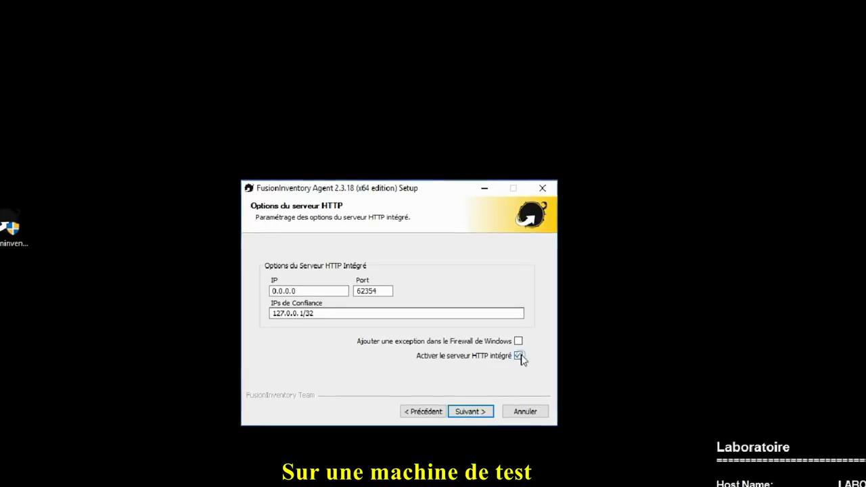
Add a Windows Firewall exception for the integrated HTTP server, accept the remaining miscellaneous and debug defaults, and start the installation
{"action": "left_click", "coordinate": [518, 341]}
{"action": "left_click", "coordinate": [467, 411]}
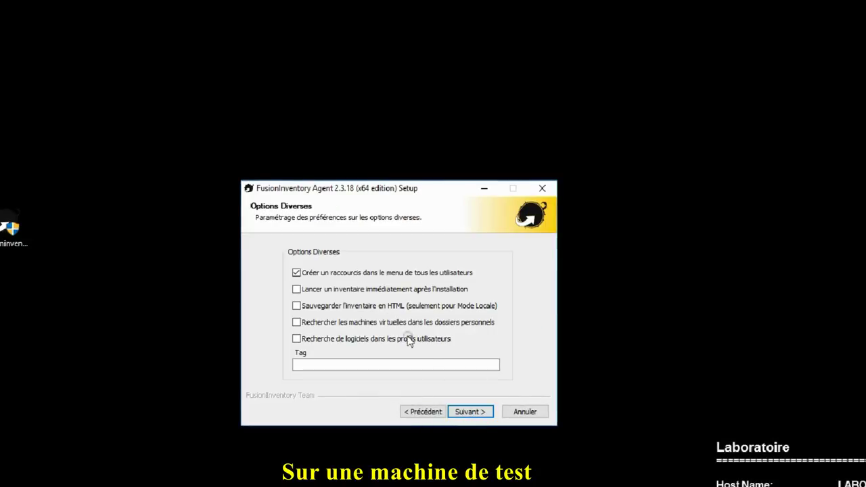
{"action": "left_click", "coordinate": [466, 411]}
{"action": "left_click", "coordinate": [478, 414]}
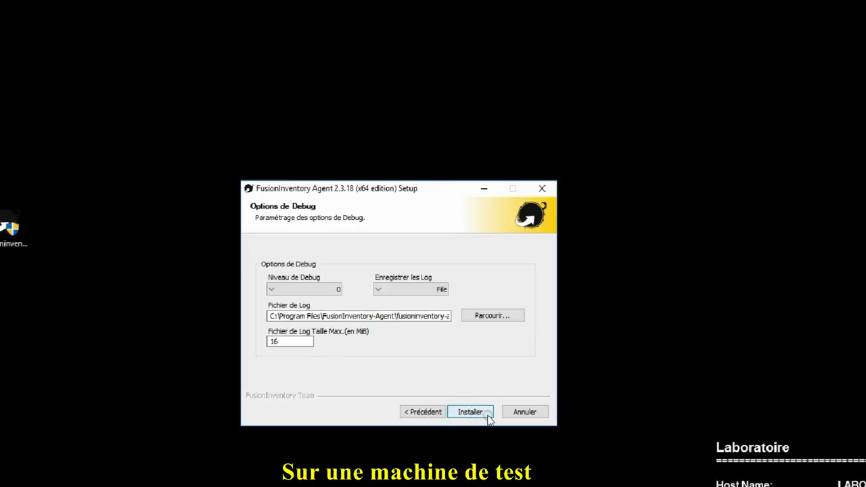
{"action": "left_click", "coordinate": [479, 415]}
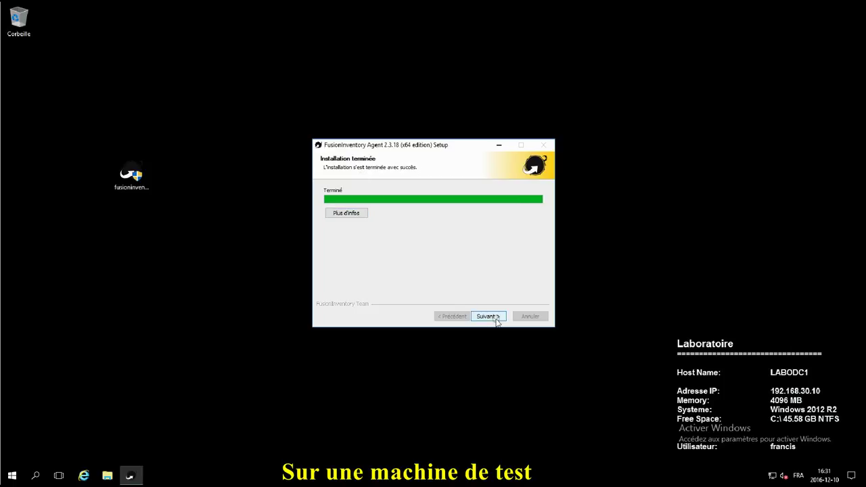
Finish the agent setup without displaying the Readme file
{"action": "left_click", "coordinate": [498, 323]}
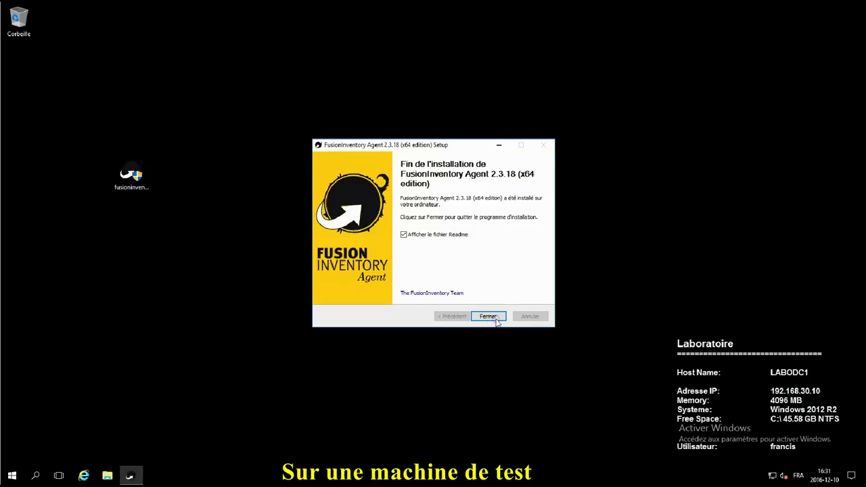
{"action": "left_click", "coordinate": [454, 236]}
{"action": "left_click", "coordinate": [483, 320]}
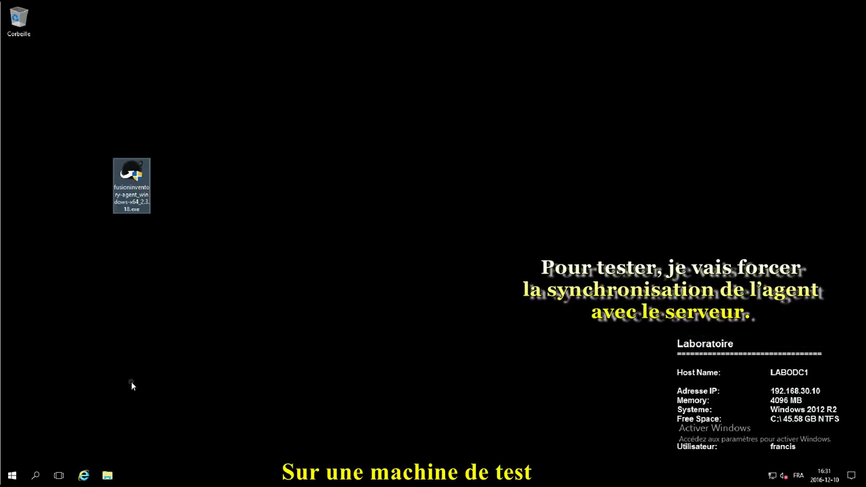
Open the FusionInventory Agent Status page, permanently dismiss the protected mode notice, force an inventory and return to the status page
{"action": "left_click", "coordinate": [12, 476]}
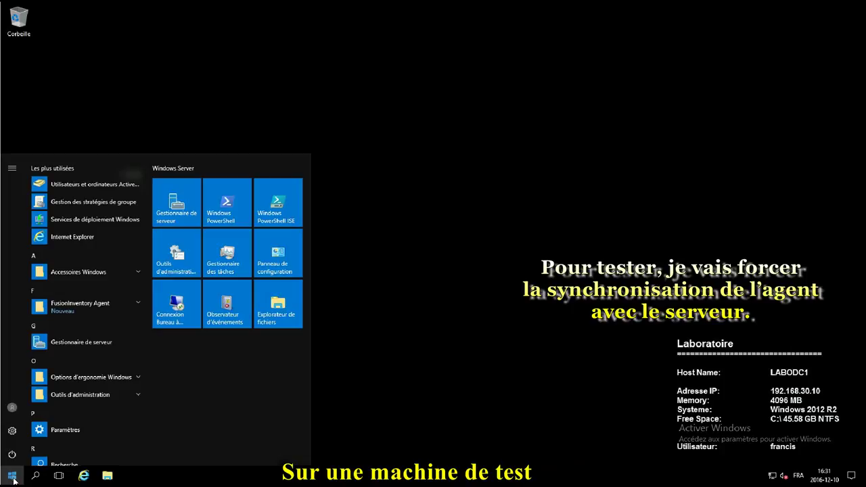
{"action": "left_click", "coordinate": [71, 311]}
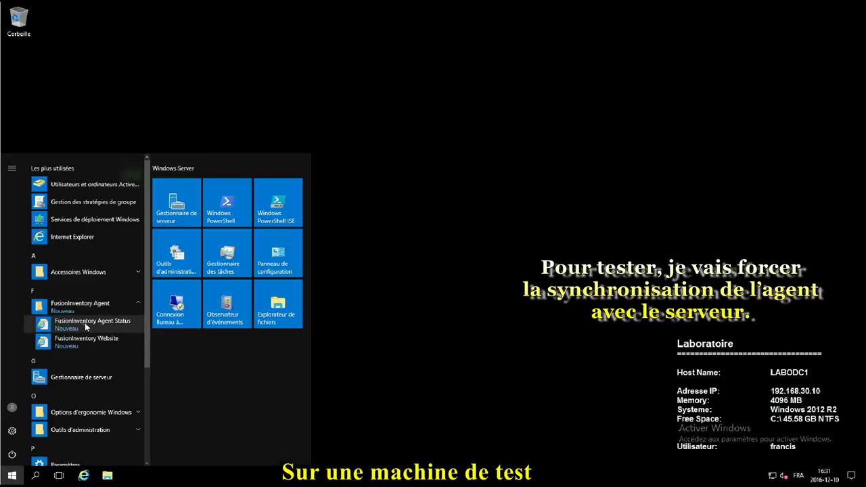
{"action": "left_click", "coordinate": [86, 324]}
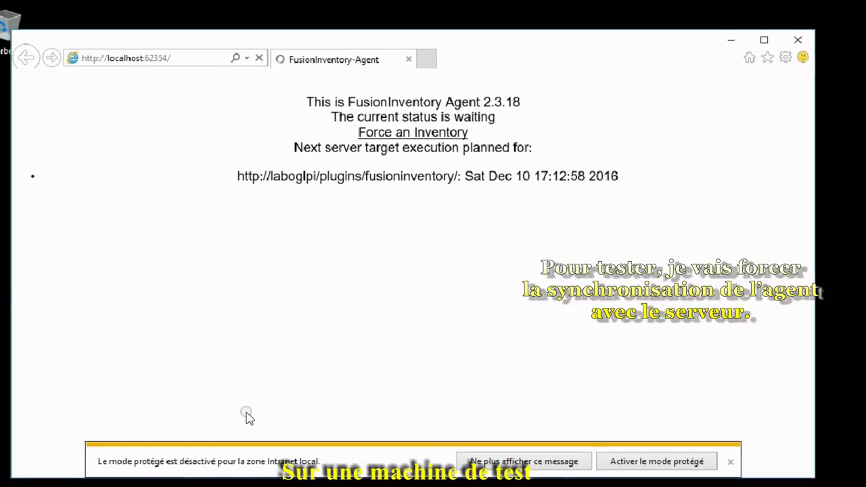
{"action": "left_click", "coordinate": [521, 459]}
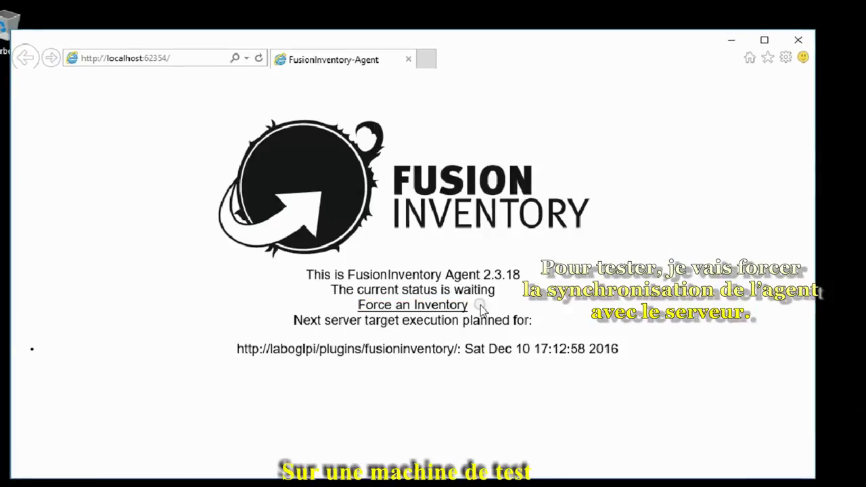
{"action": "left_click", "coordinate": [463, 306]}
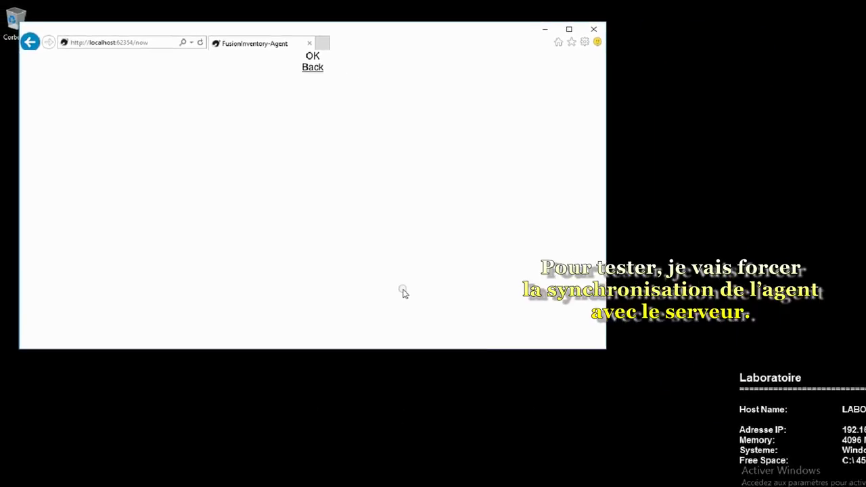
{"action": "left_click", "coordinate": [313, 67]}
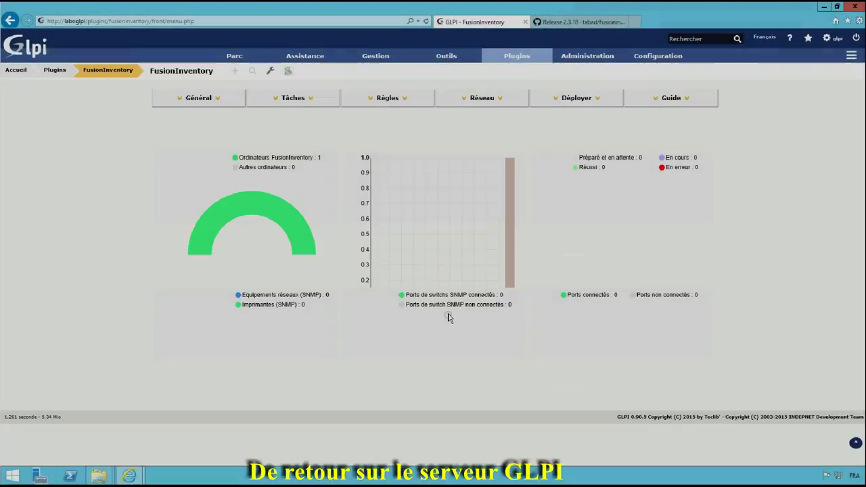
Back on the GLPI server, display the computer inventory and open the LaboDC1 record
{"action": "mouse_move", "coordinate": [234, 55]}
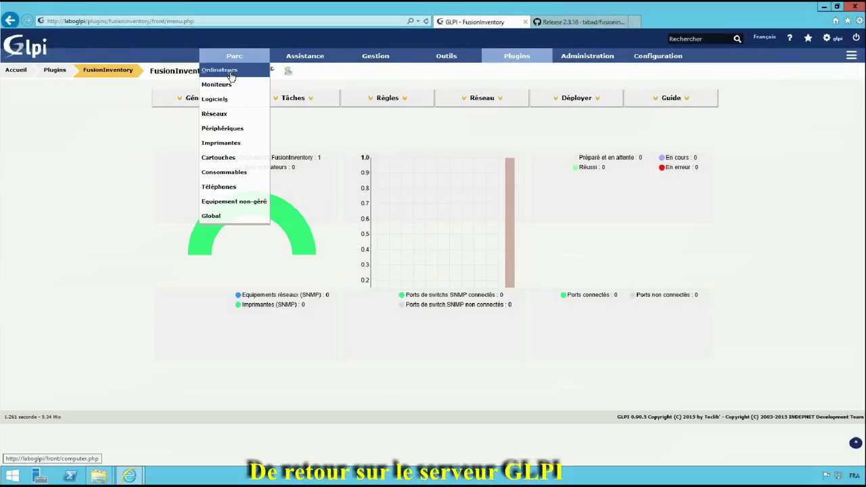
{"action": "left_click", "coordinate": [230, 73]}
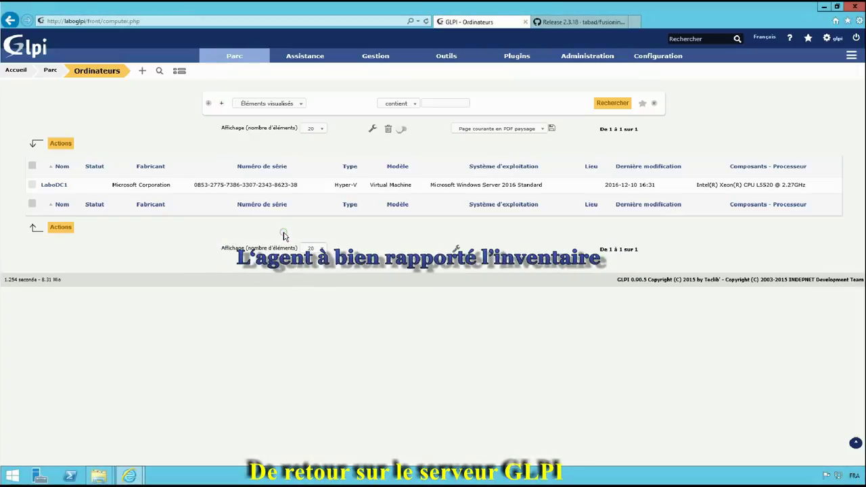
{"action": "left_click", "coordinate": [50, 187]}
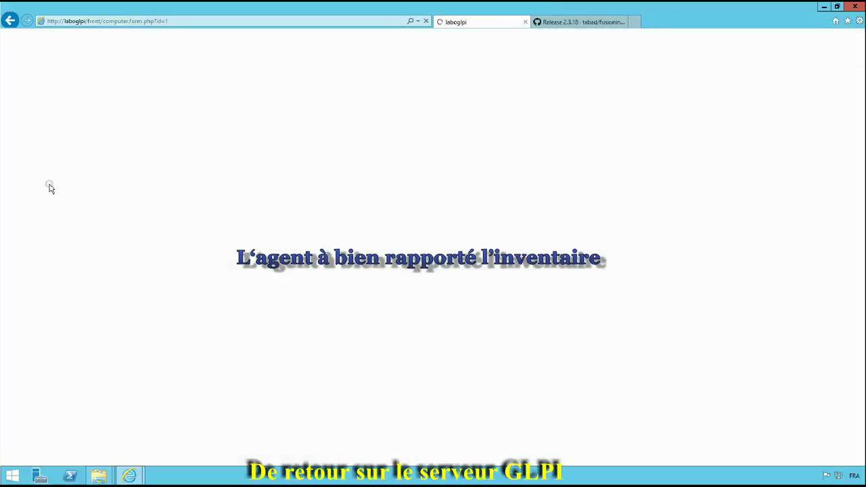